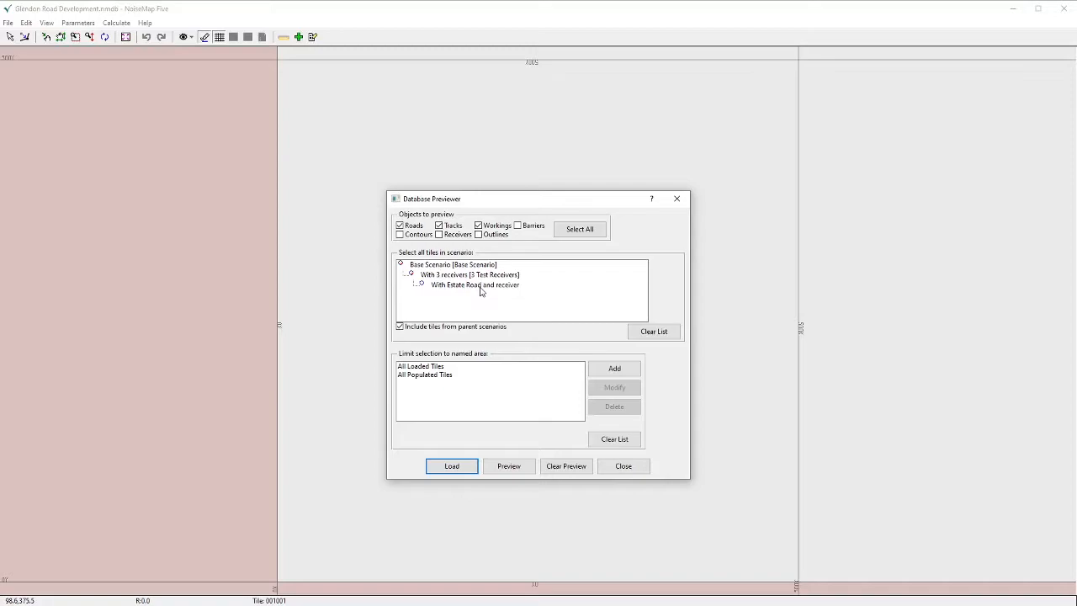
- Load all tiles of the scenario "With Estate Road and receiver", including those from its parent scenarios
{"action": "left_click", "coordinate": [481, 290]}
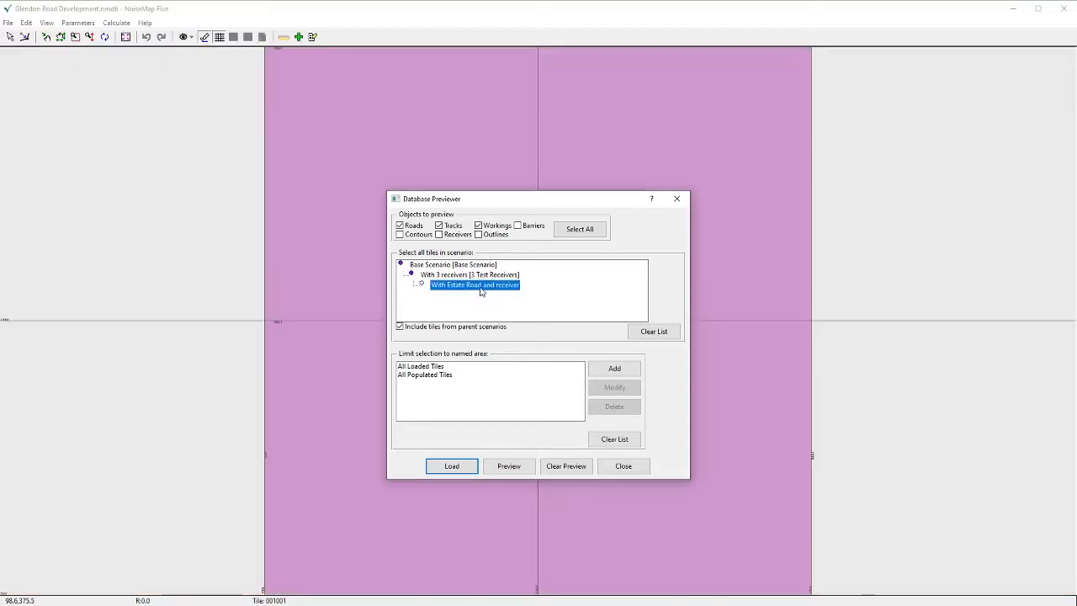
{"action": "left_click", "coordinate": [454, 468]}
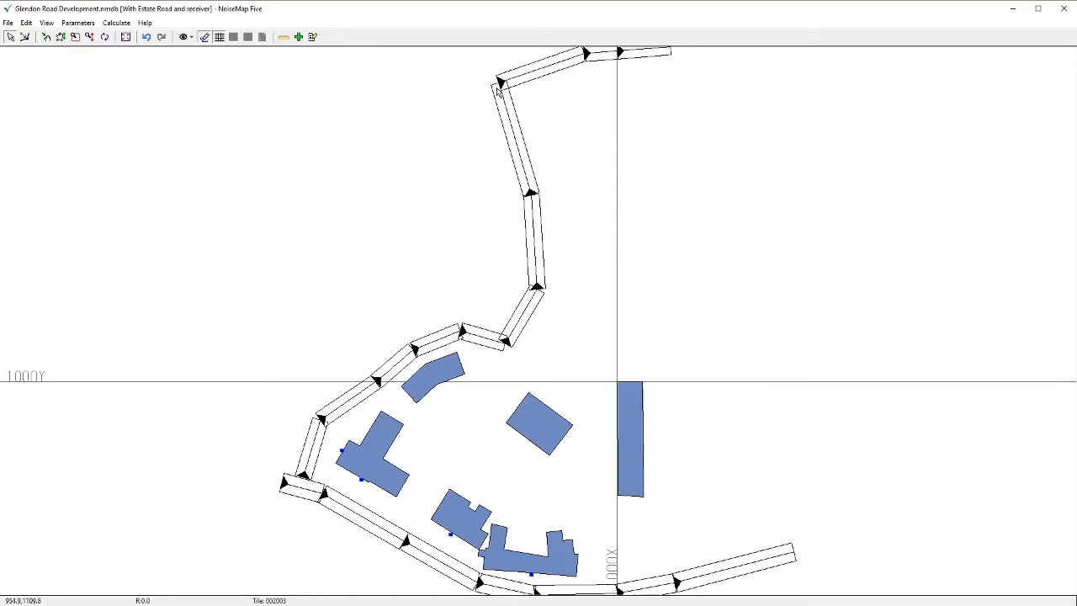
- Load the database contour results for the All Roads combination and show the filled noise contours around the buildings
{"action": "left_click", "coordinate": [116, 23]}
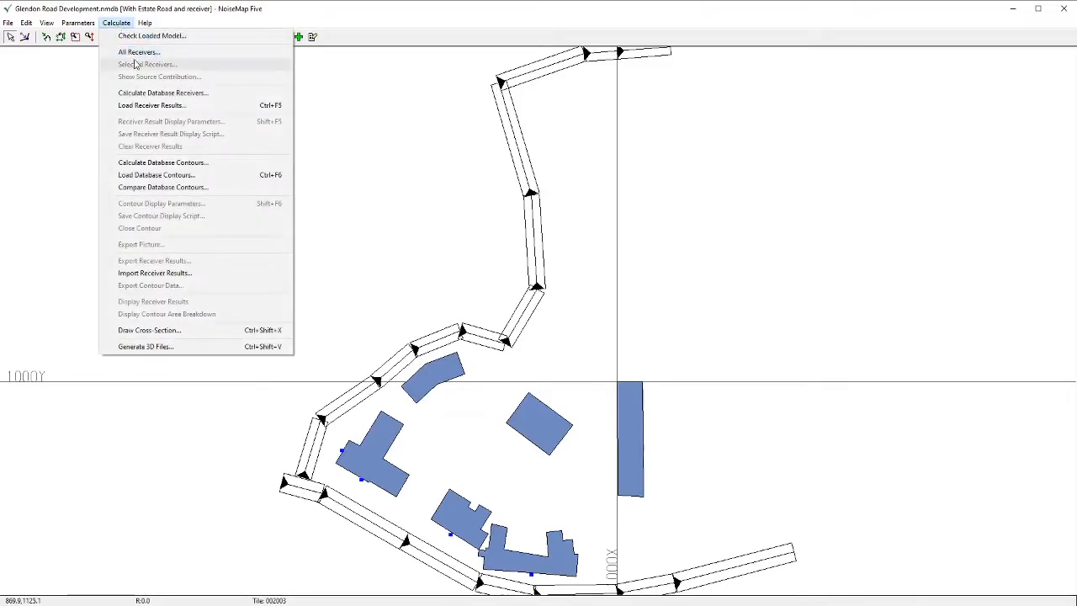
{"action": "left_click", "coordinate": [154, 178]}
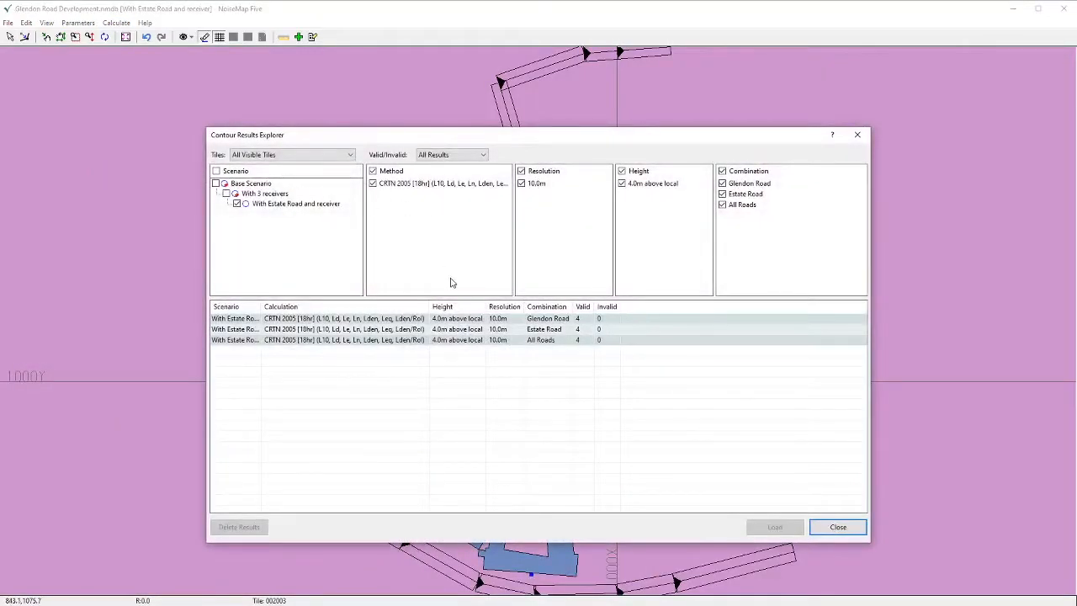
{"action": "left_click", "coordinate": [457, 341]}
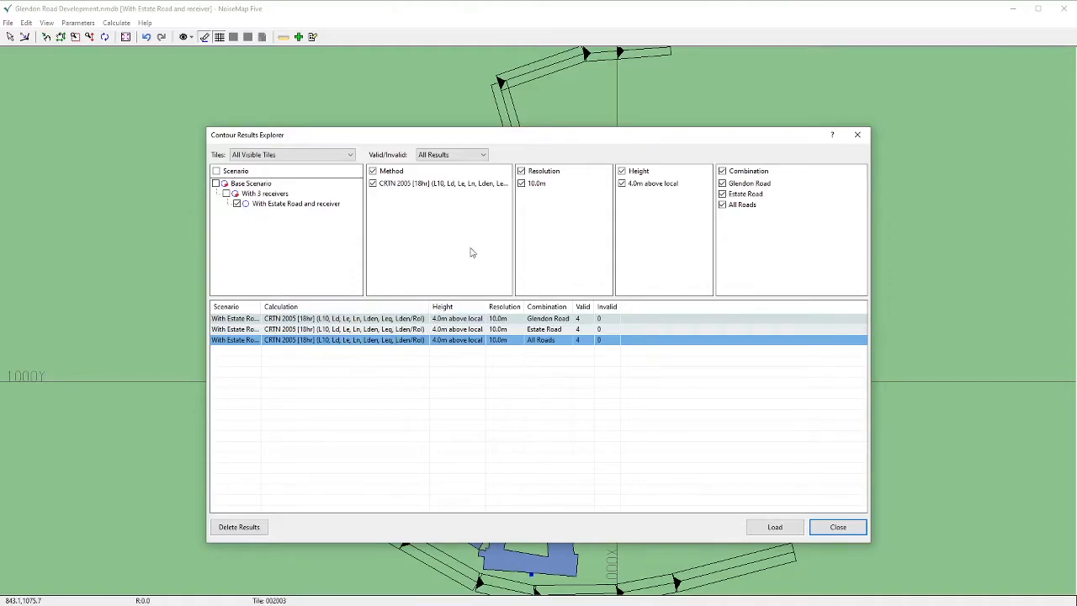
{"action": "left_click", "coordinate": [774, 527]}
{"action": "left_click_drag", "start_coordinate": [607, 139], "coordinate": [1076, 94]}
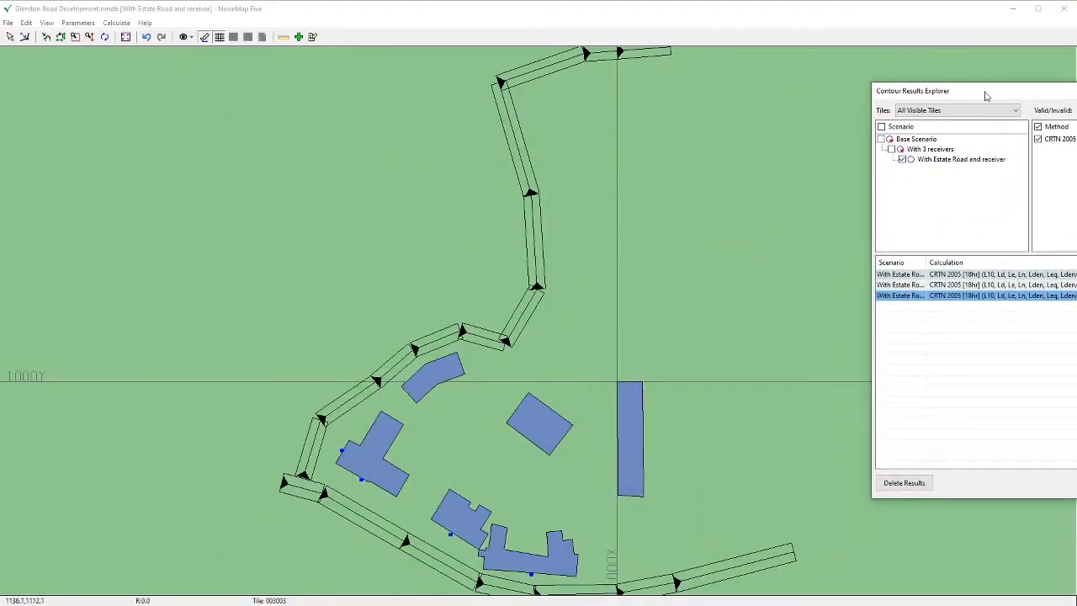
{"action": "left_click_drag", "start_coordinate": [988, 96], "coordinate": [395, 84]}
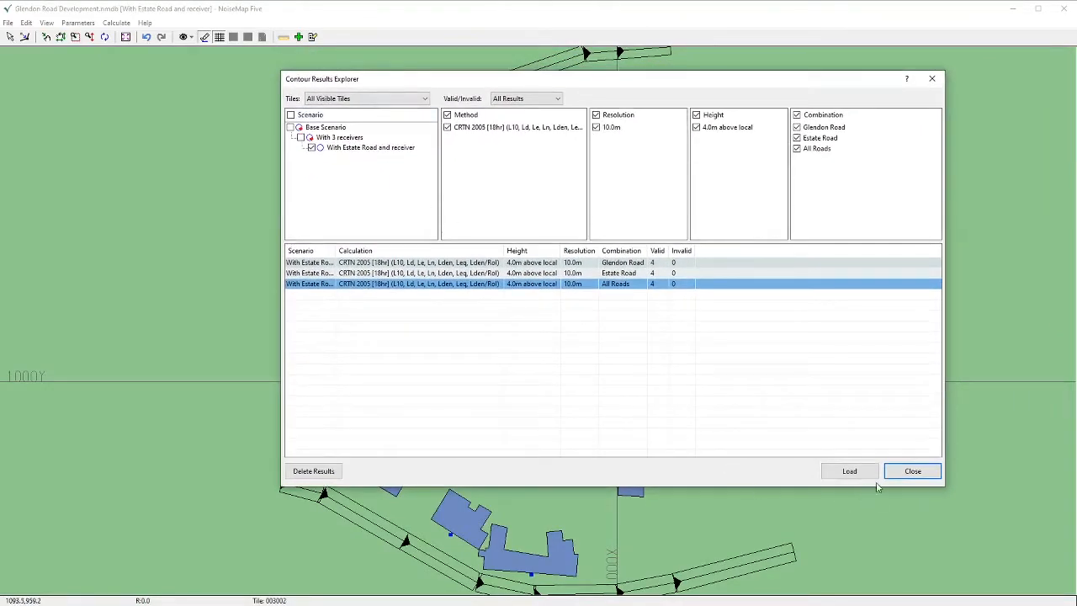
{"action": "left_click", "coordinate": [847, 472]}
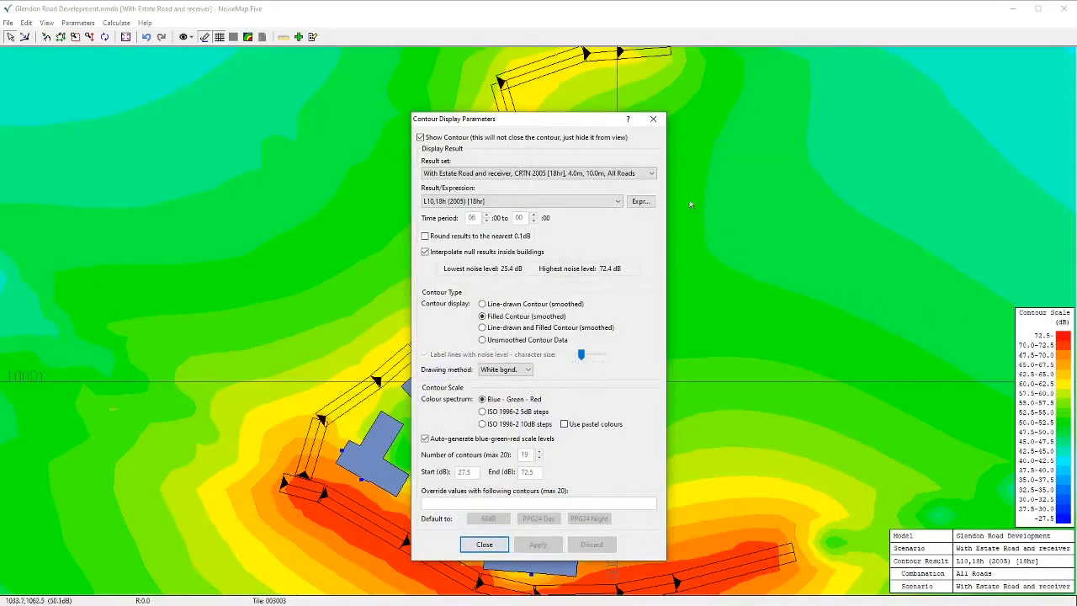
{"action": "left_click_drag", "start_coordinate": [537, 120], "coordinate": [820, 14]}
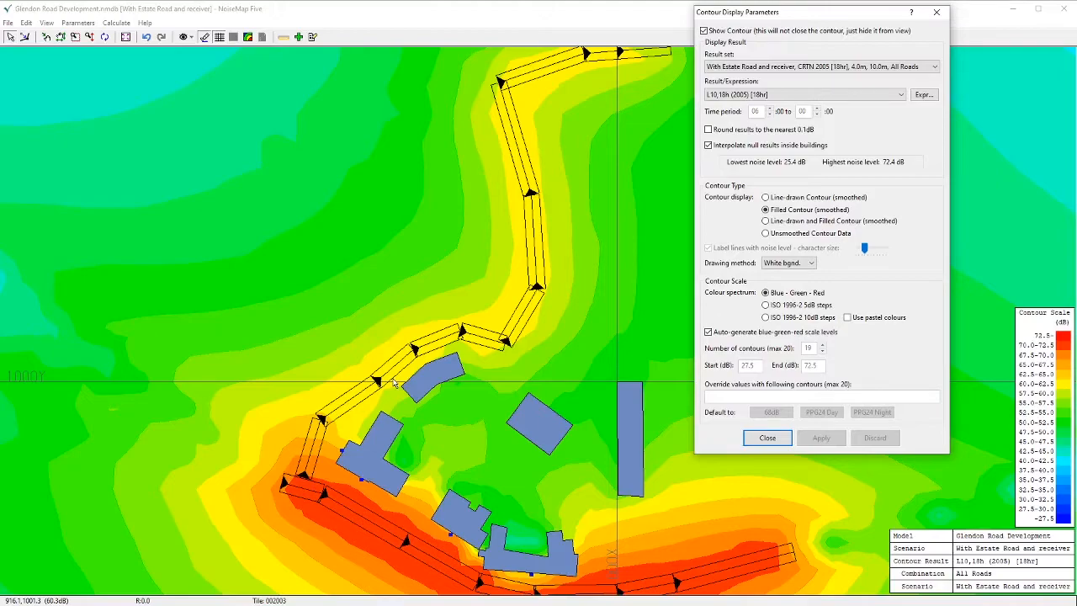
- Add a three-segment barrier about 50 m long between the estate road and the curved building, automatically generating heights from the NoiseMap Ground Model
{"action": "left_click", "coordinate": [299, 37]}
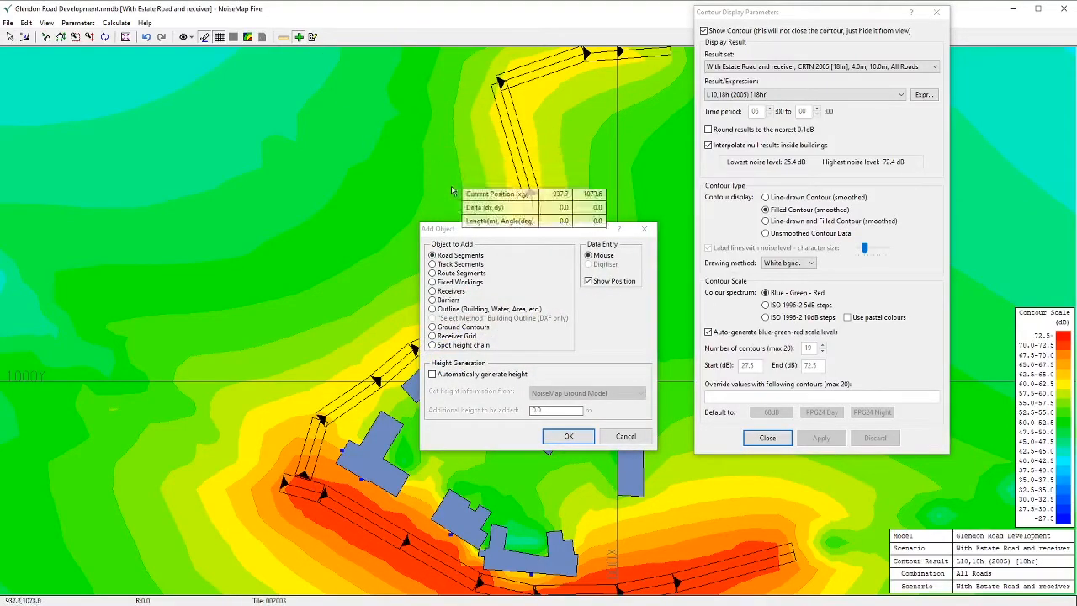
{"action": "left_click", "coordinate": [433, 300]}
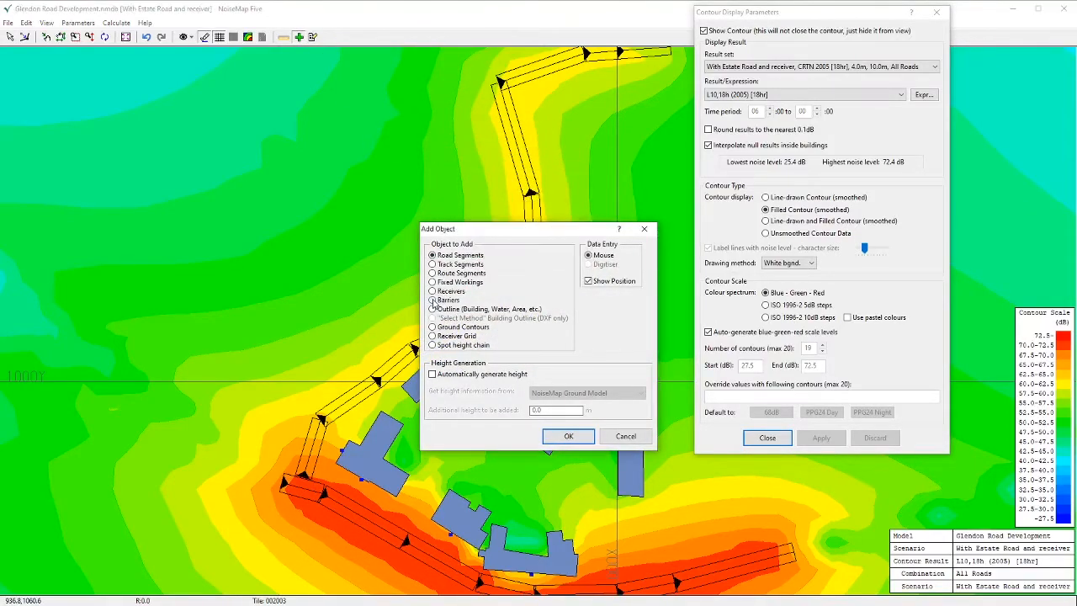
{"action": "left_click", "coordinate": [433, 375]}
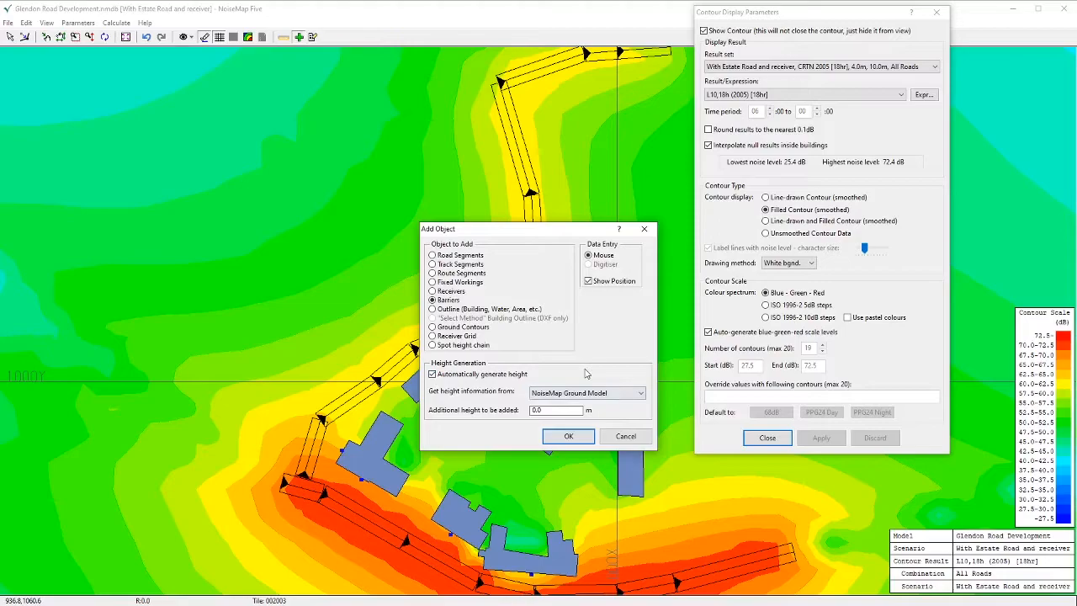
{"action": "left_click", "coordinate": [547, 435]}
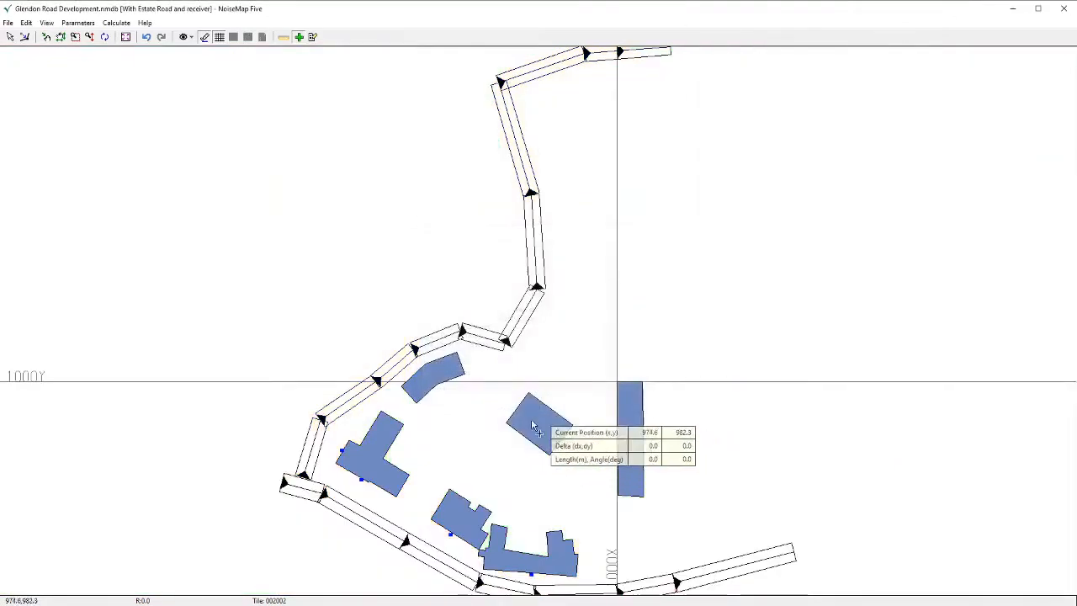
{"action": "left_click", "coordinate": [383, 392]}
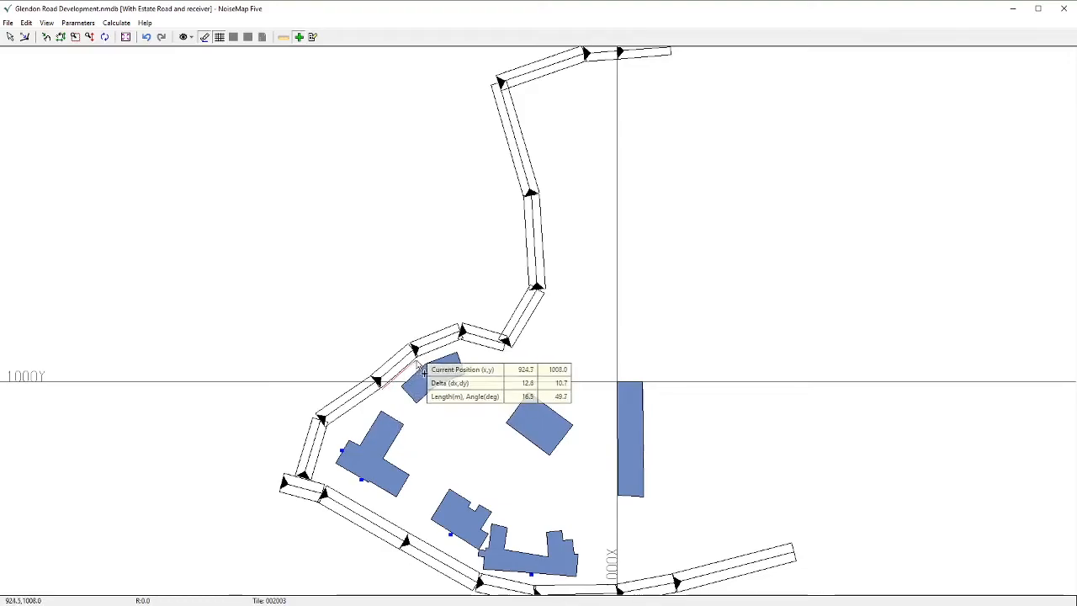
{"action": "left_click", "coordinate": [421, 370]}
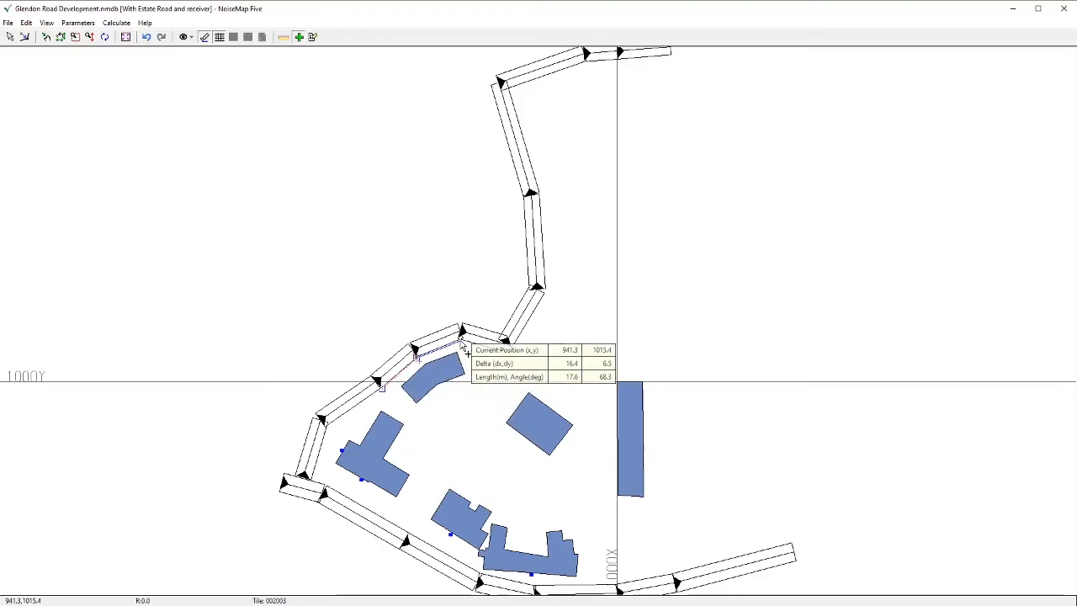
{"action": "left_click", "coordinate": [462, 344]}
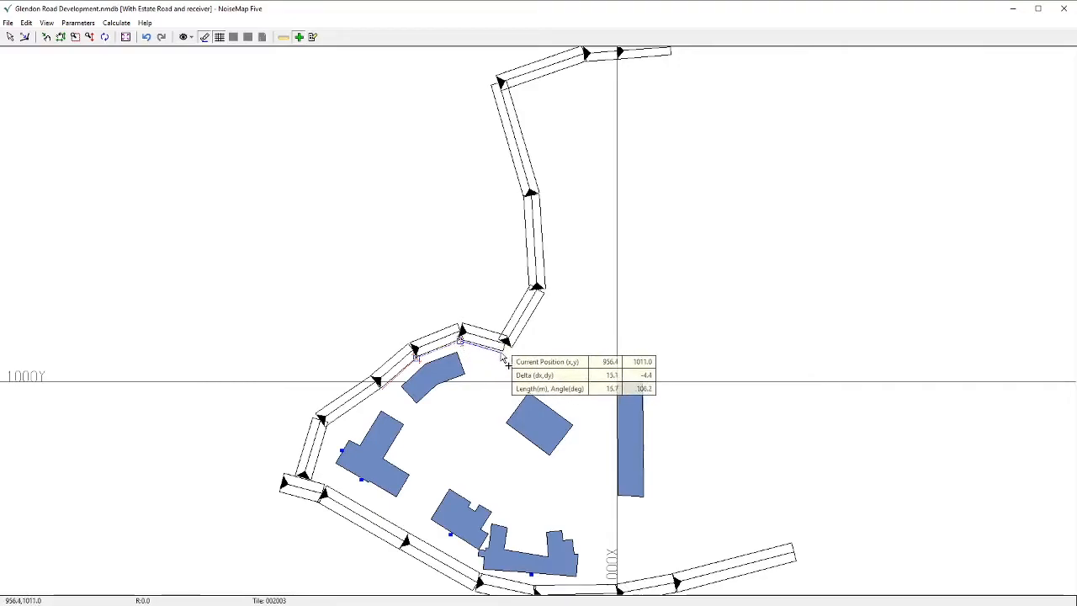
{"action": "left_click", "coordinate": [509, 363]}
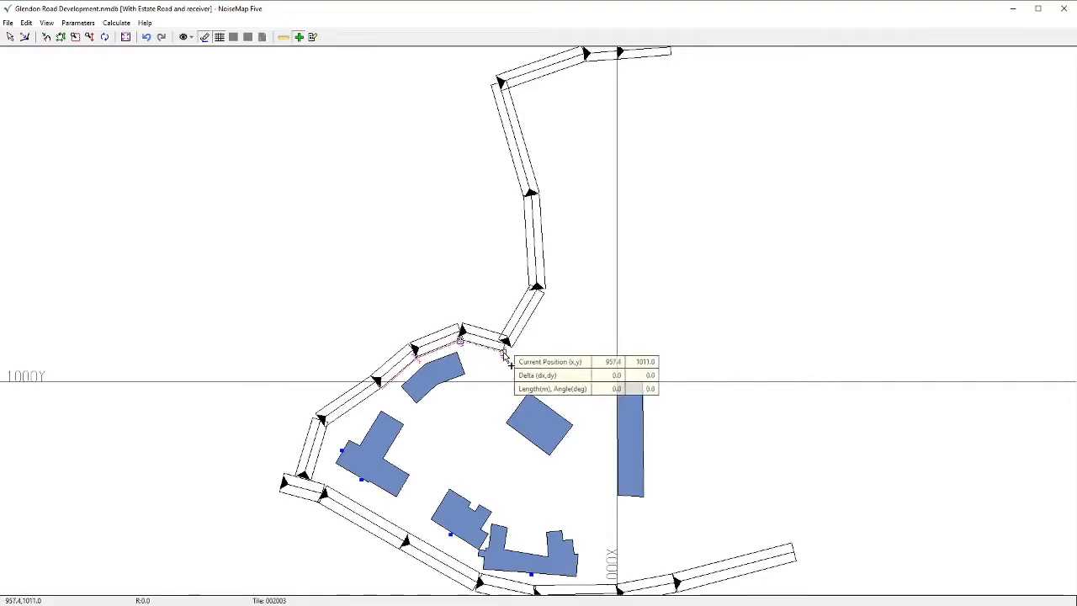
{"action": "right_click", "coordinate": [504, 352]}
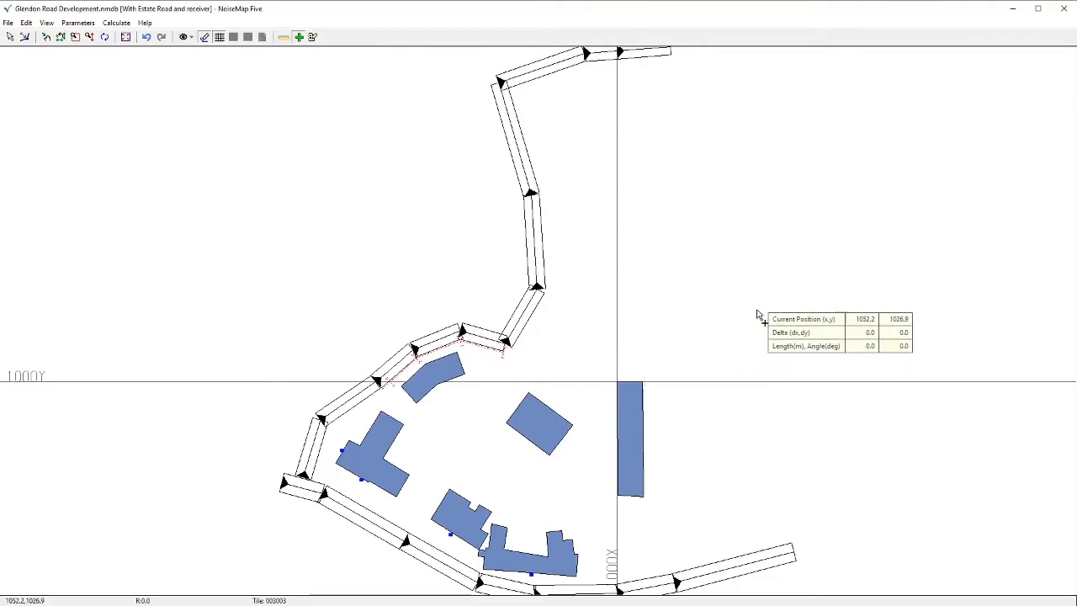
- Enable height adjustment Levels 1, 2 and 3 for the new barriers and apply the change
{"action": "left_click_drag", "start_coordinate": [1076, 20], "coordinate": [938, 85]}
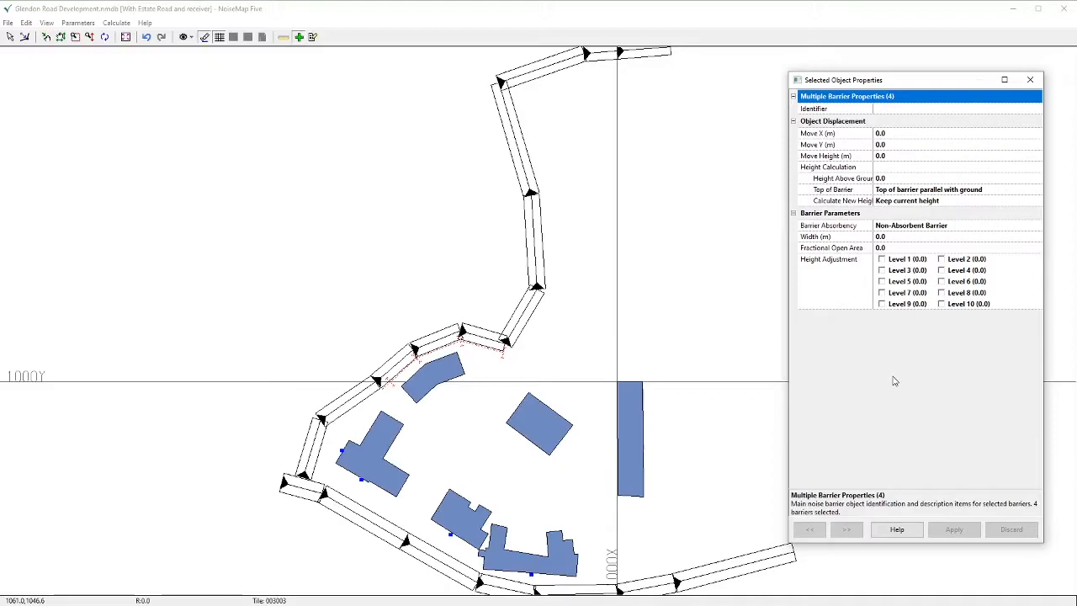
{"action": "left_click", "coordinate": [883, 260]}
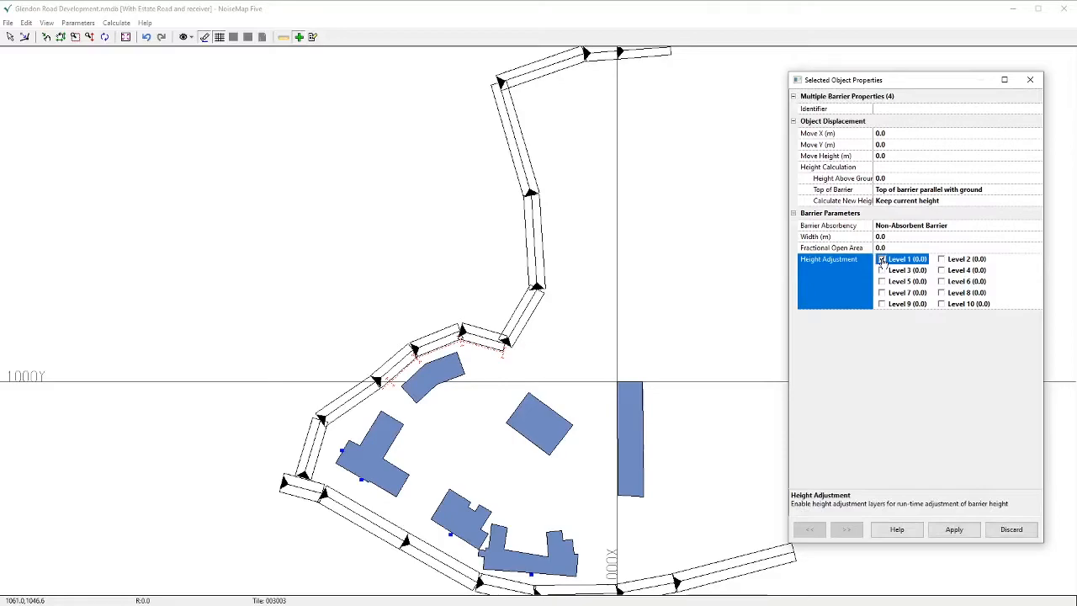
{"action": "left_click", "coordinate": [942, 261]}
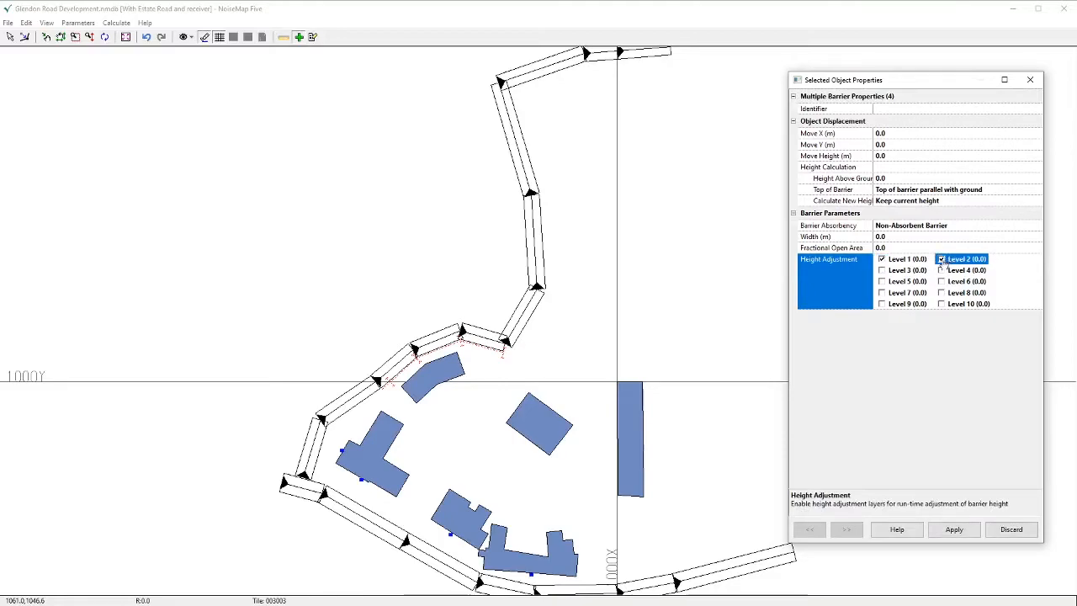
{"action": "left_click", "coordinate": [882, 271]}
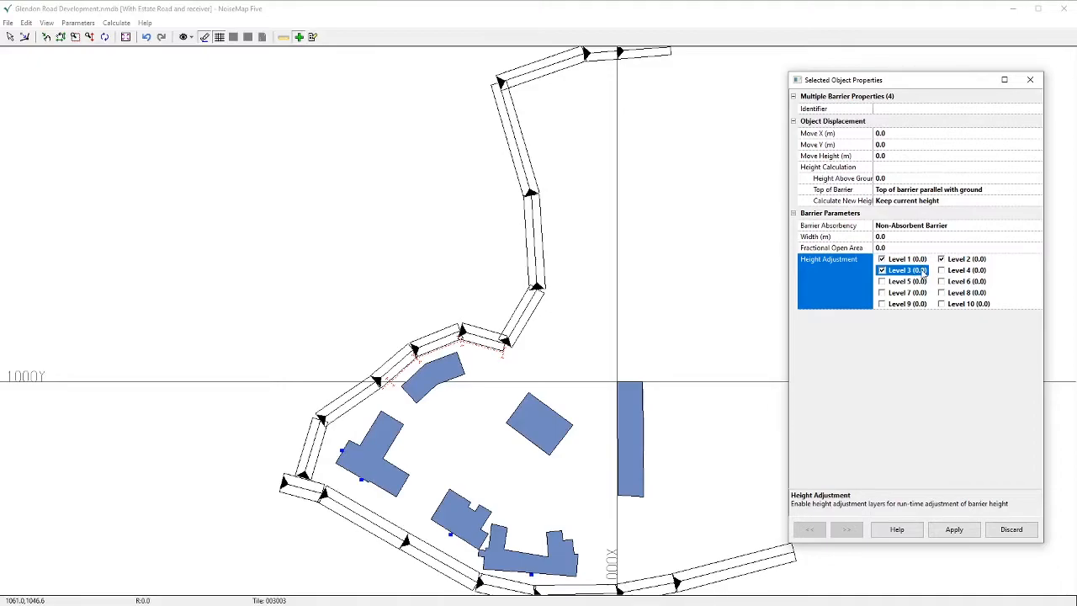
{"action": "left_click", "coordinate": [954, 529]}
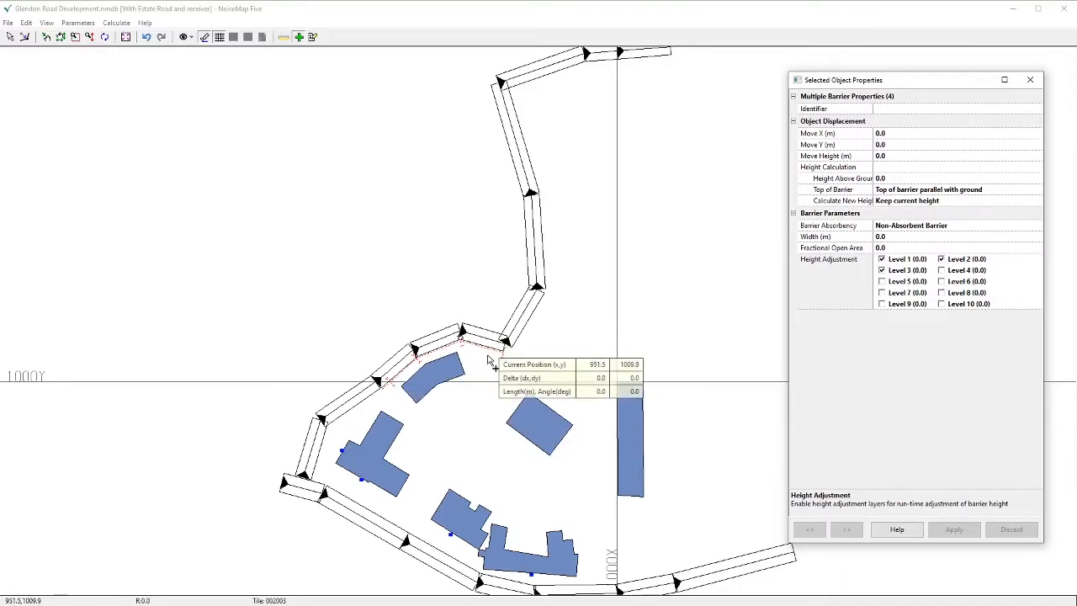
- Set the barriers' identifier to "Barrier outside Building 4" and apply it
{"action": "left_click", "coordinate": [898, 110]}
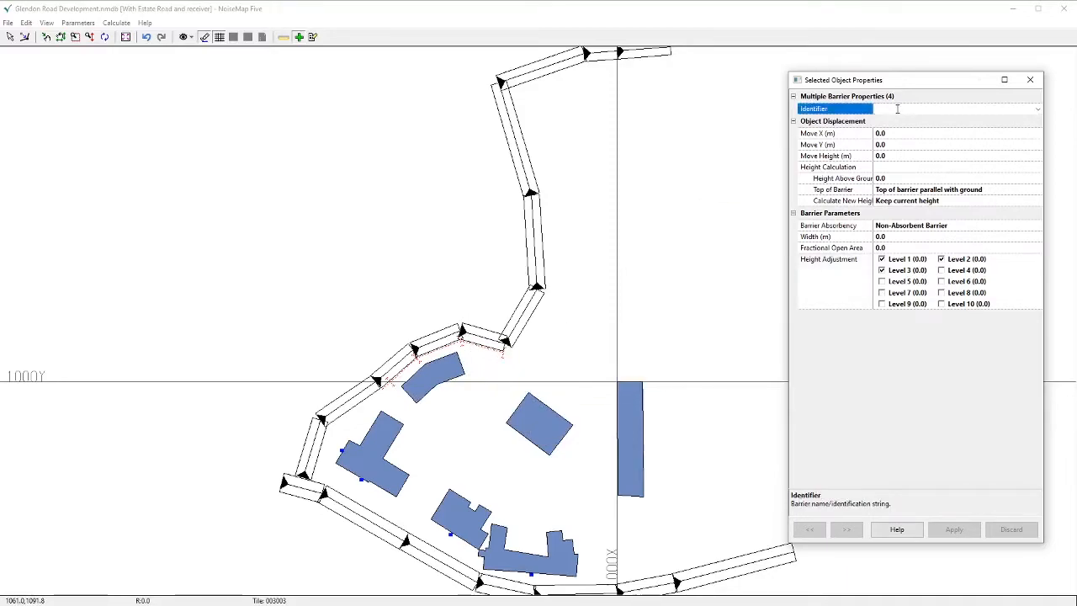
{"action": "type", "text": "ba"}
{"action": "type", "text": "Building 4"}
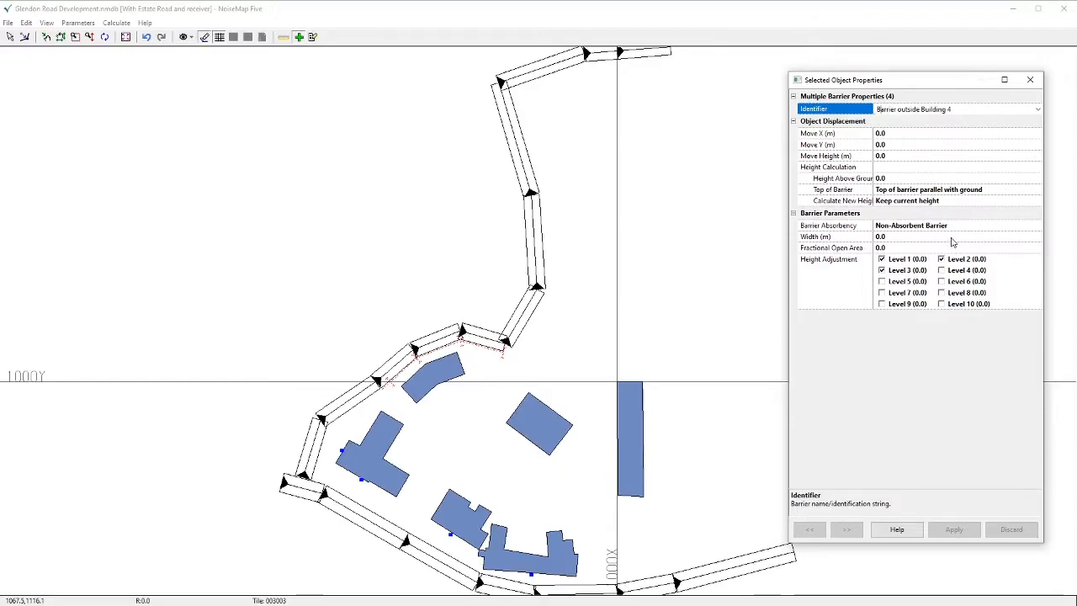
{"action": "left_click", "coordinate": [1029, 168]}
{"action": "left_click", "coordinate": [963, 529]}
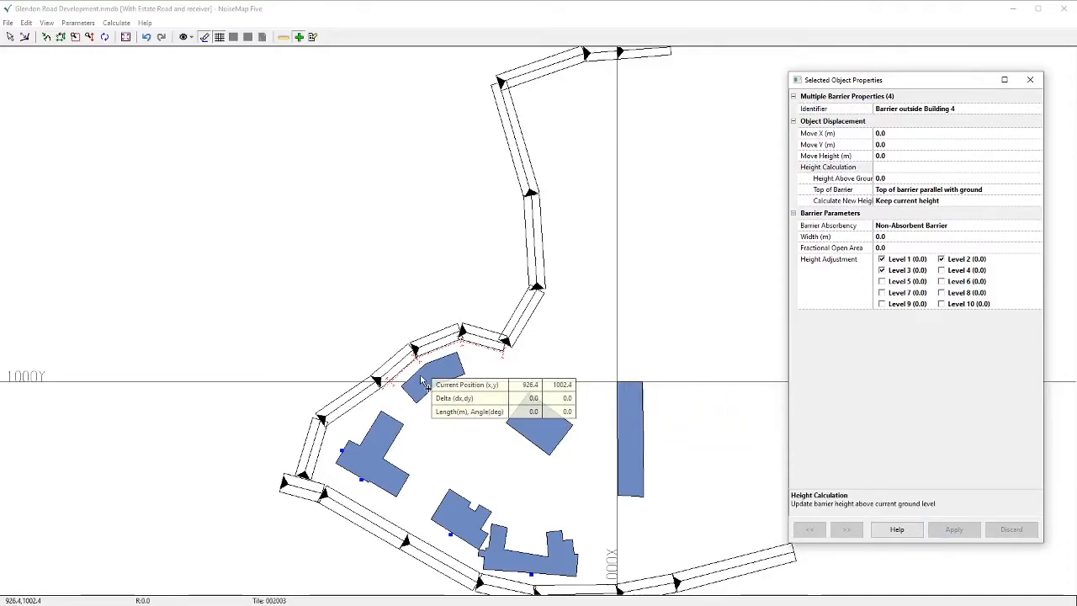
- Select the curved building behind the new barrier and check its outline properties
{"action": "left_click", "coordinate": [10, 36]}
{"action": "left_click", "coordinate": [429, 385]}
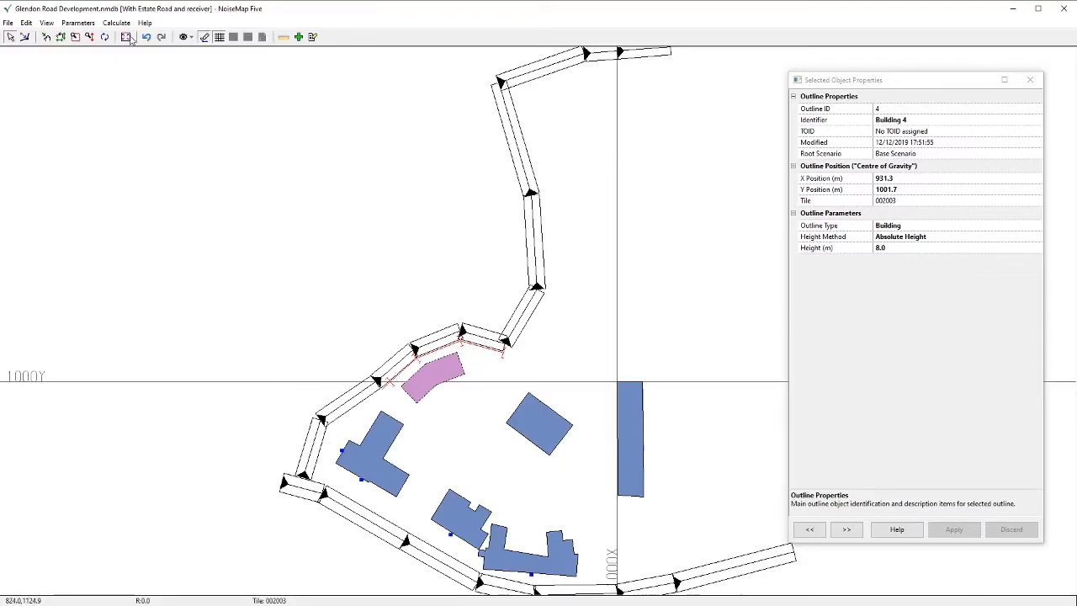
- Set the barrier run-time height adjustments to 4 for Level 1 and 1 for Level 2
{"action": "left_click", "coordinate": [78, 22]}
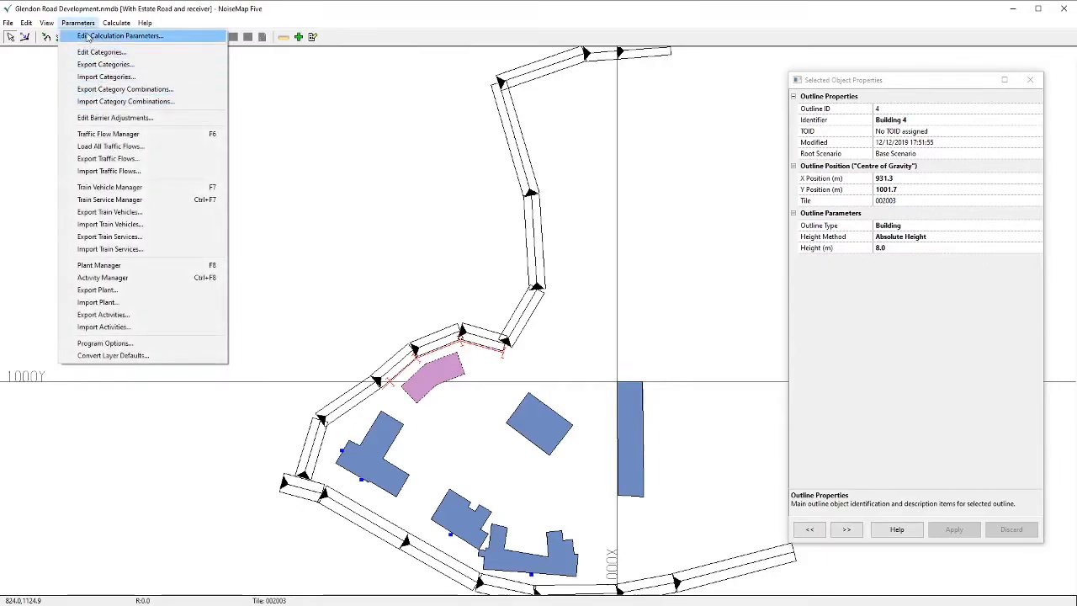
{"action": "left_click", "coordinate": [99, 119]}
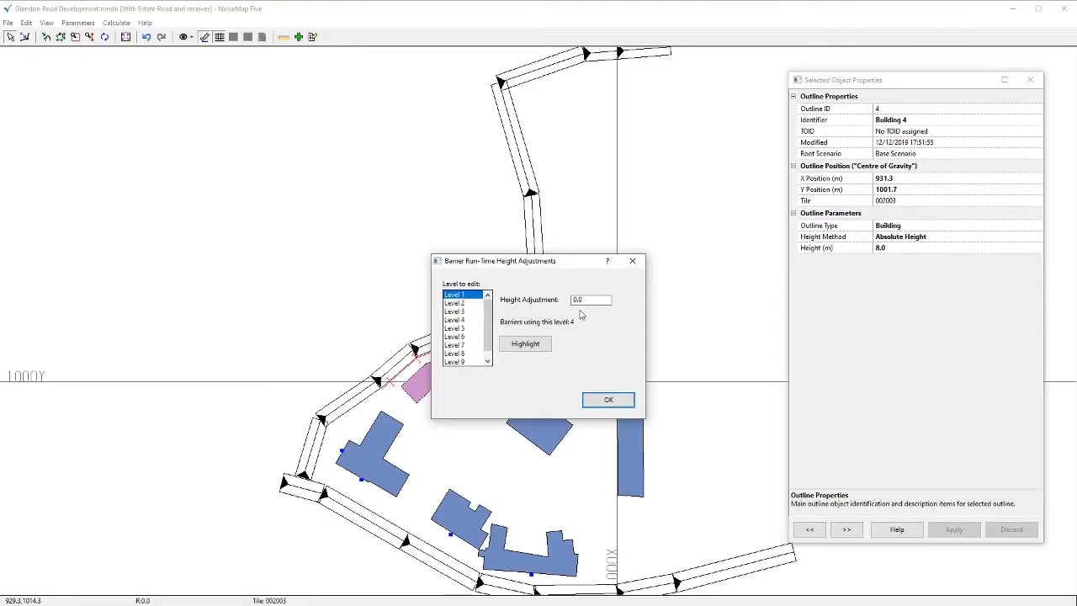
{"action": "left_click_drag", "start_coordinate": [590, 300], "coordinate": [572, 300]}
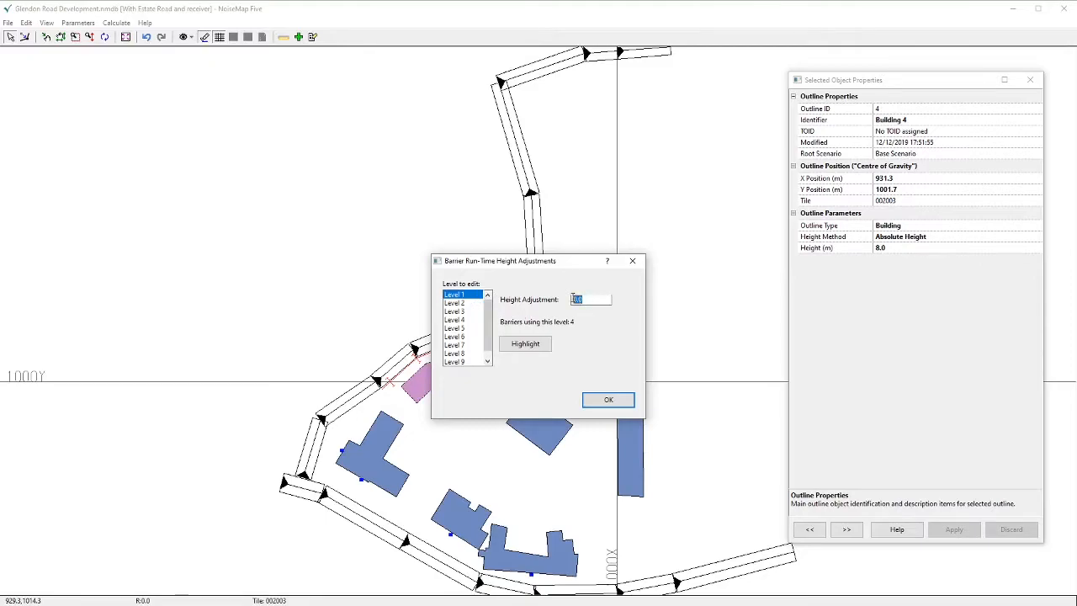
{"action": "type", "text": "4"}
{"action": "left_click", "coordinate": [455, 304]}
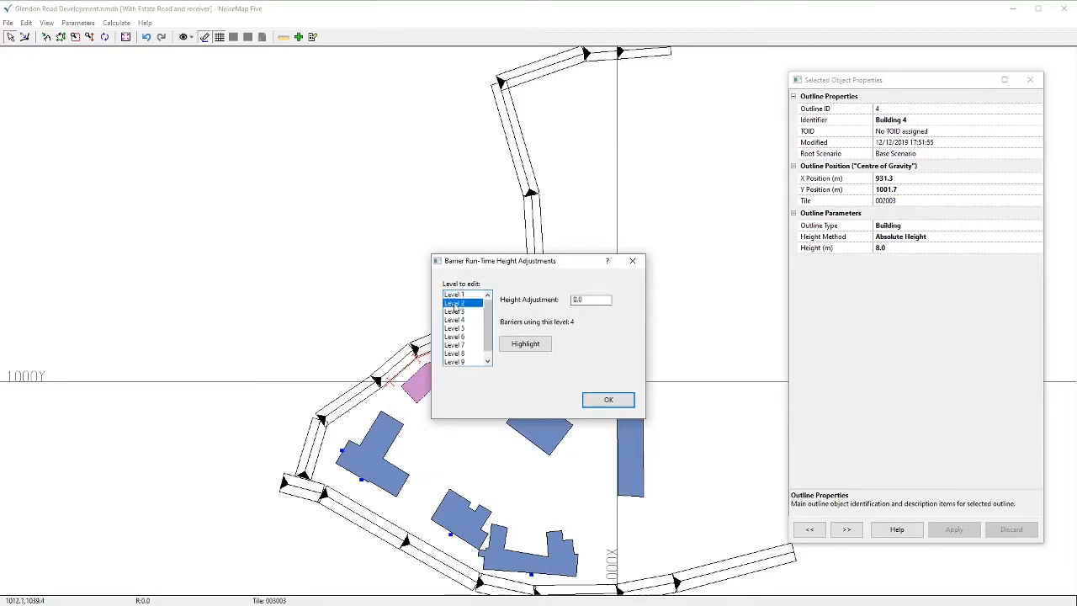
{"action": "left_click_drag", "start_coordinate": [590, 299], "coordinate": [578, 299]}
{"action": "type", "text": "1"}
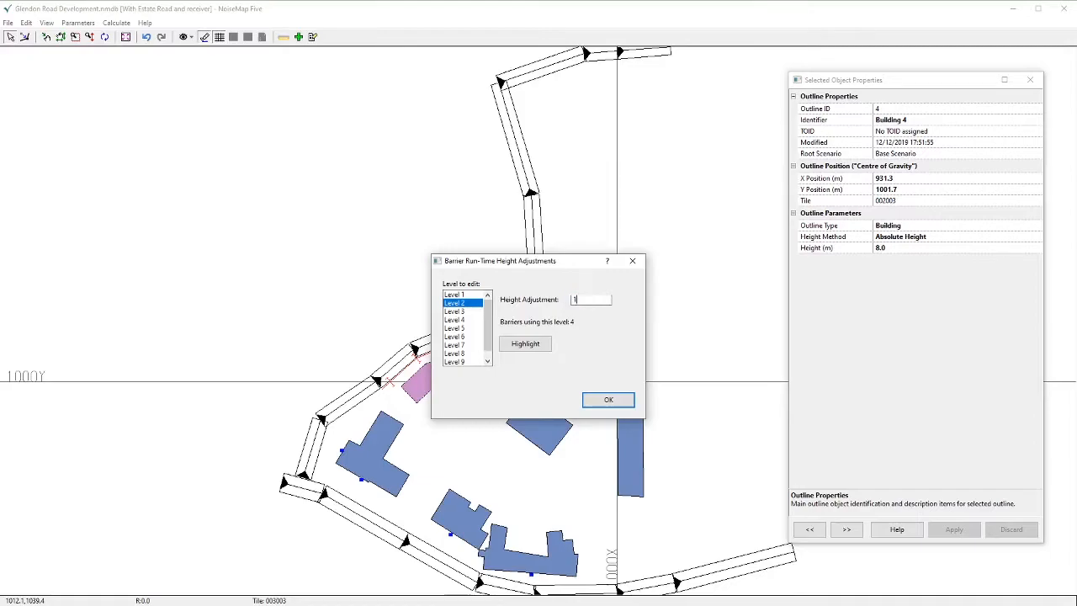
- Set the Level 3 run-time height adjustment to 0.5, highlight the barriers using that level and confirm the adjustments
{"action": "left_click", "coordinate": [456, 312]}
{"action": "left_click_drag", "start_coordinate": [596, 299], "coordinate": [536, 302]}
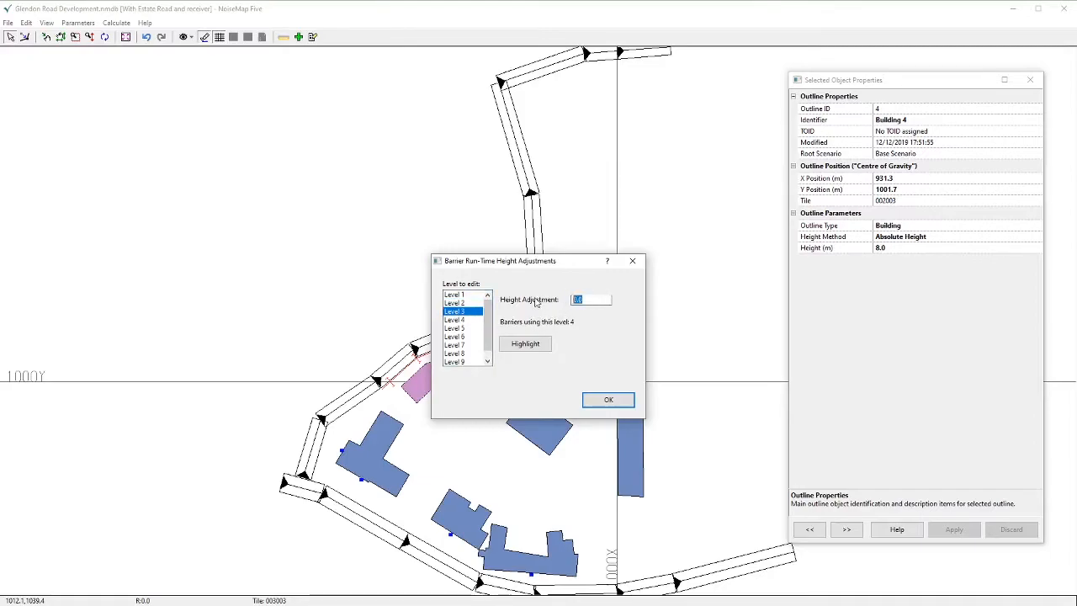
{"action": "type", "text": "0"}
{"action": "left_click", "coordinate": [527, 345]}
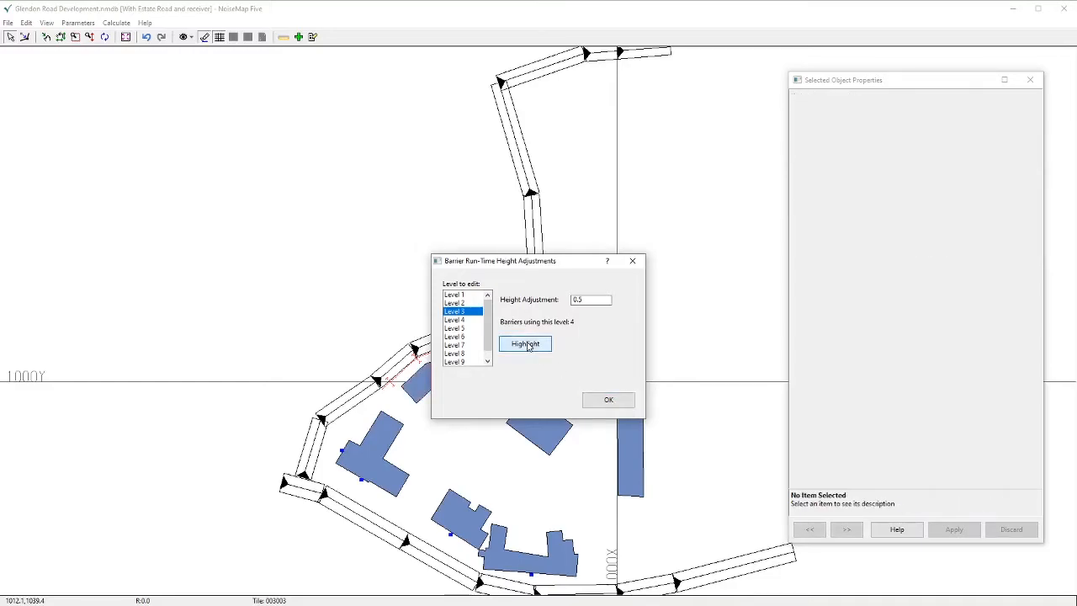
{"action": "left_click", "coordinate": [608, 403]}
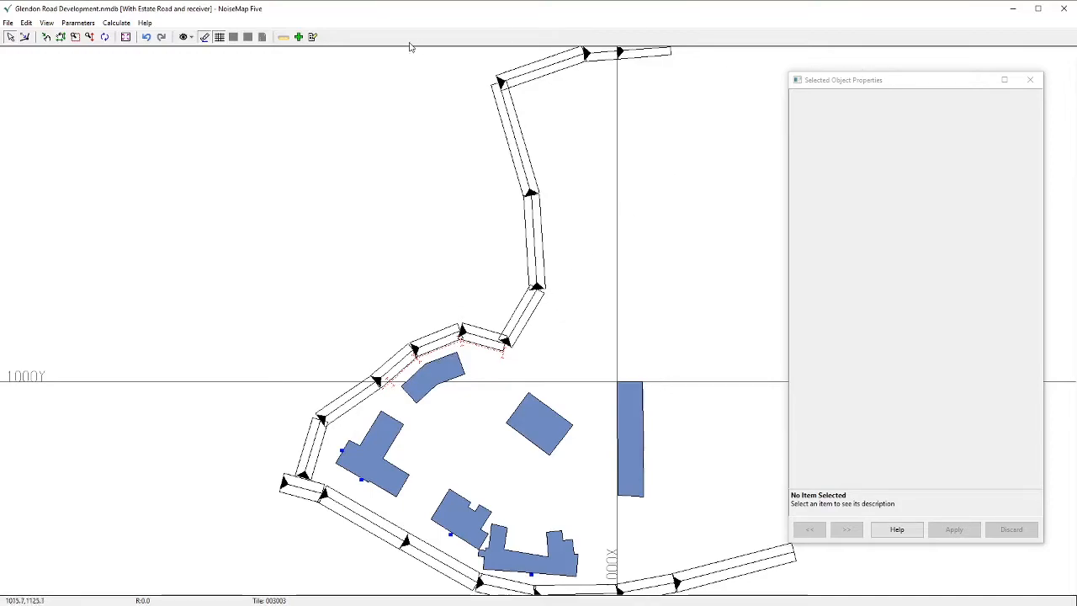
- Commit the barrier changes to a new child scenario named "Barrier at Building 4", based on the current scenario
{"action": "left_click", "coordinate": [312, 38]}
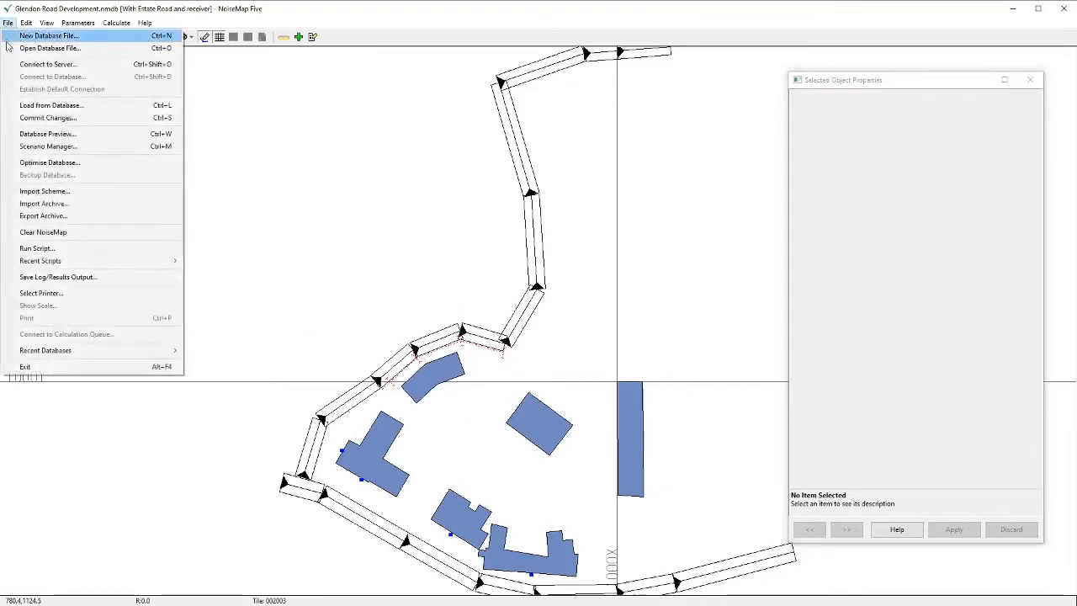
{"action": "left_click", "coordinate": [39, 123]}
{"action": "left_click", "coordinate": [499, 363]}
{"action": "left_click", "coordinate": [590, 384]}
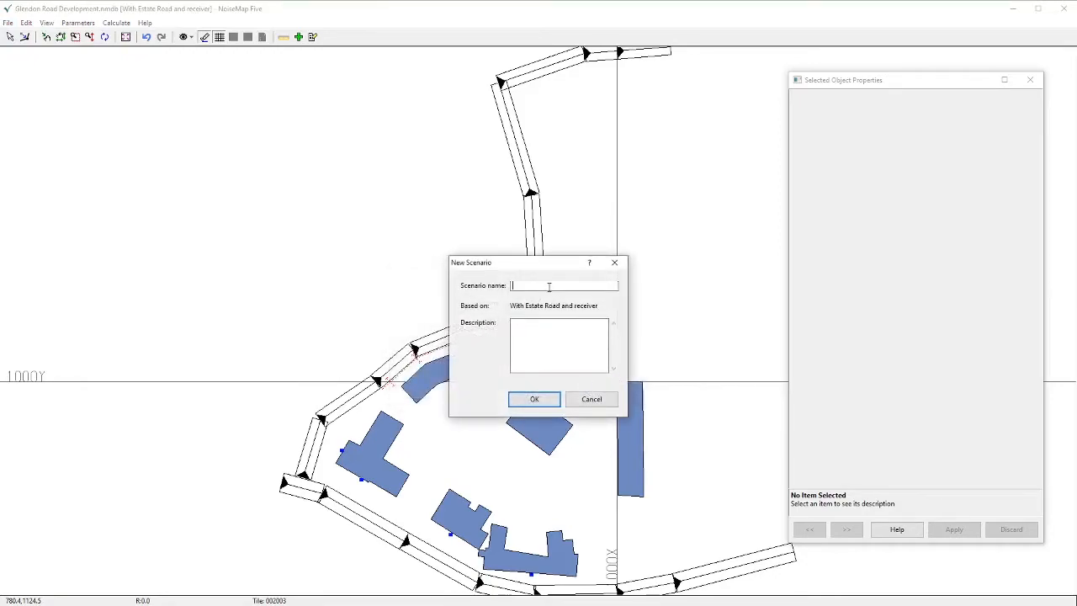
{"action": "type", "text": "Barrier at Building 4"}
{"action": "left_click", "coordinate": [536, 399]}
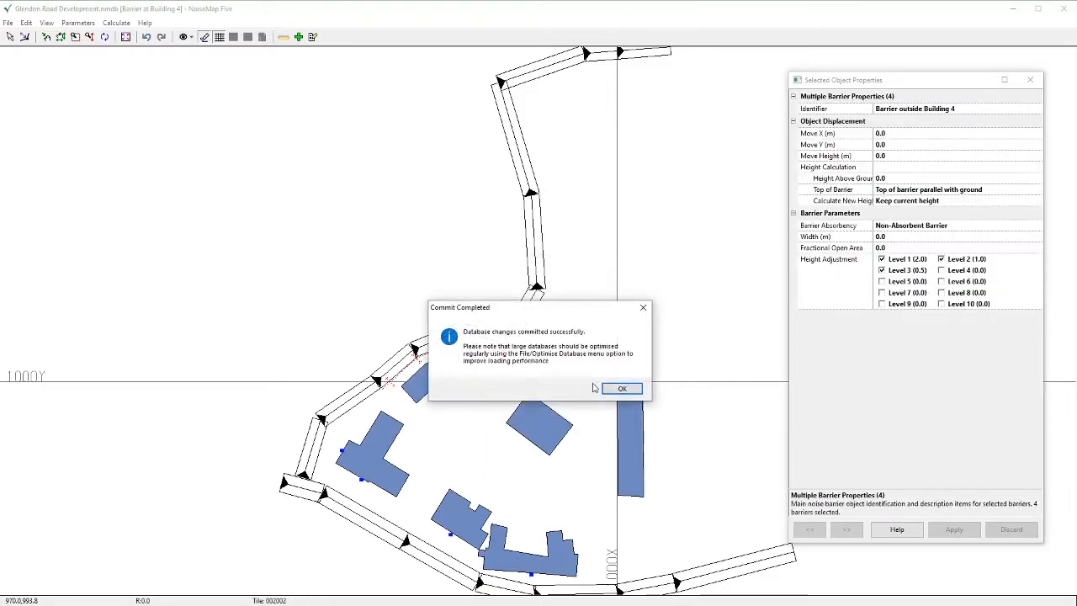
{"action": "left_click", "coordinate": [623, 392]}
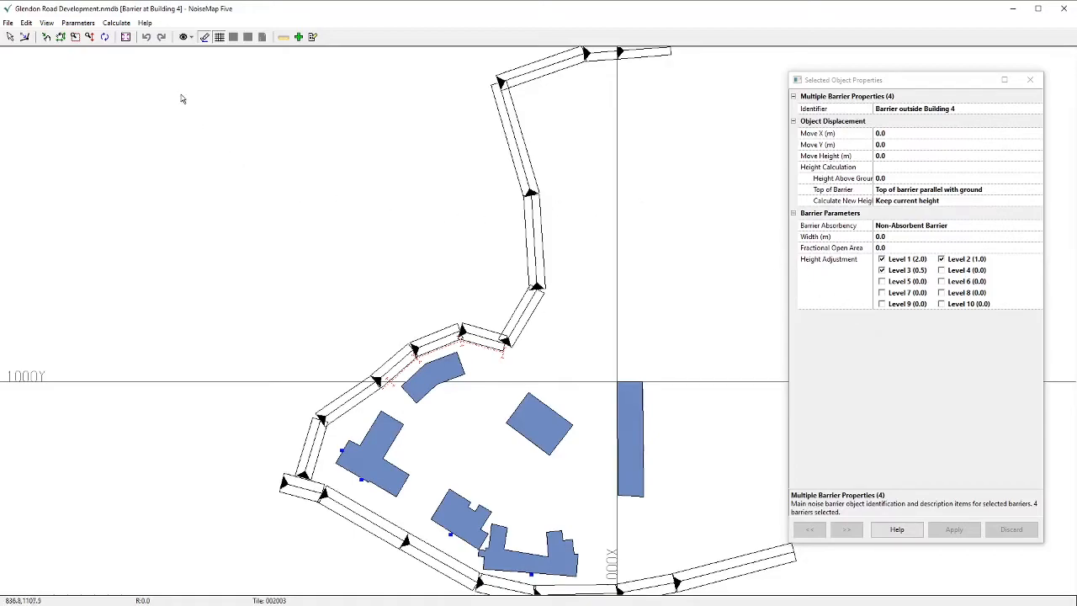
- Calculate database contours locally for tile 002003 with 10 m point spacing, 4 m height above ground and all three road combinations
{"action": "left_click", "coordinate": [117, 23]}
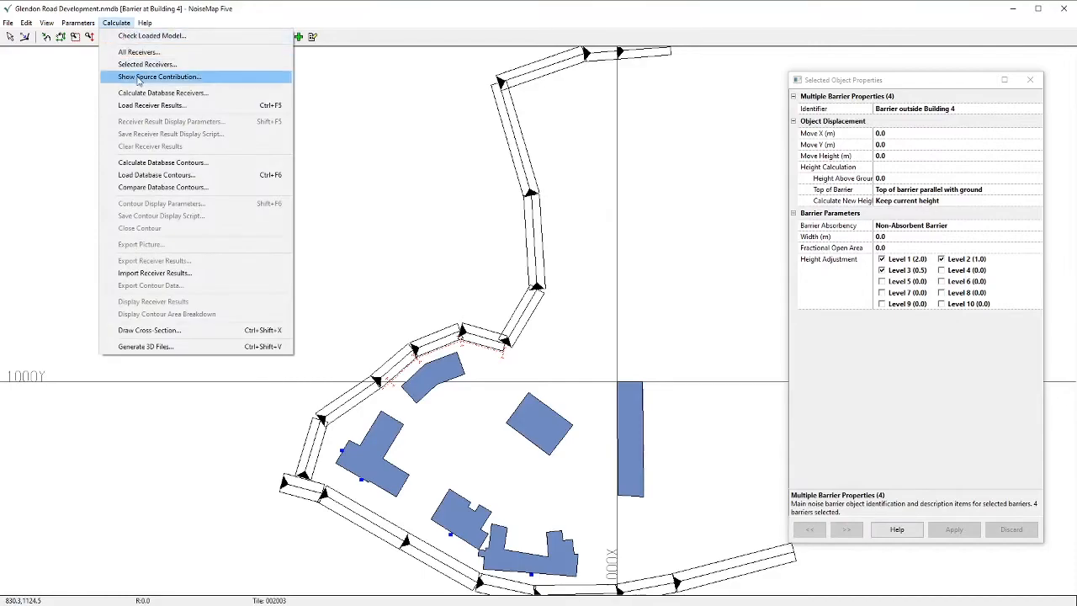
{"action": "left_click", "coordinate": [162, 165]}
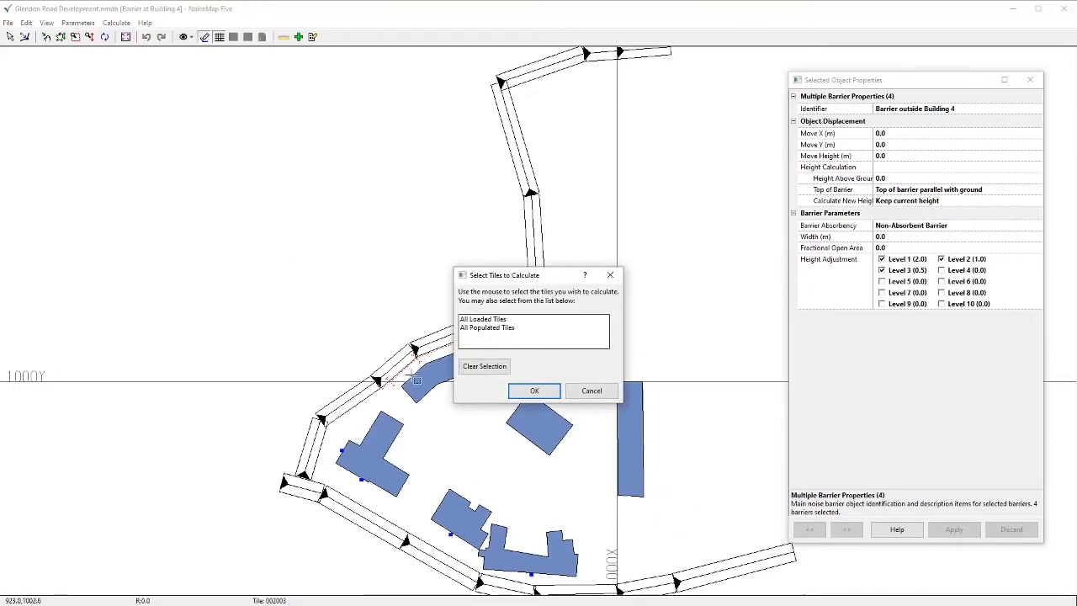
{"action": "left_click", "coordinate": [312, 221]}
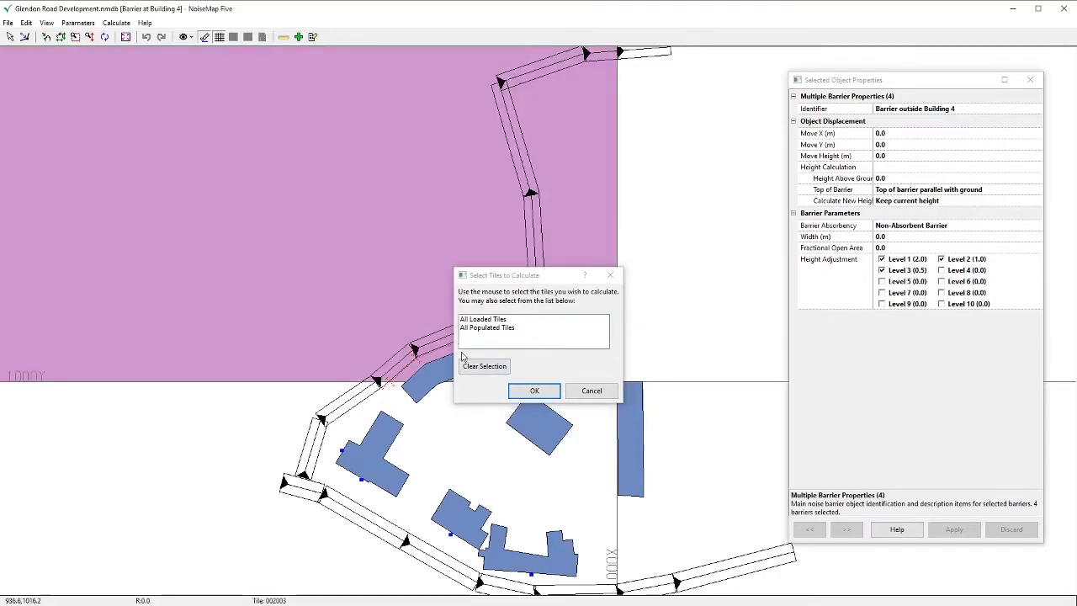
{"action": "left_click", "coordinate": [528, 394]}
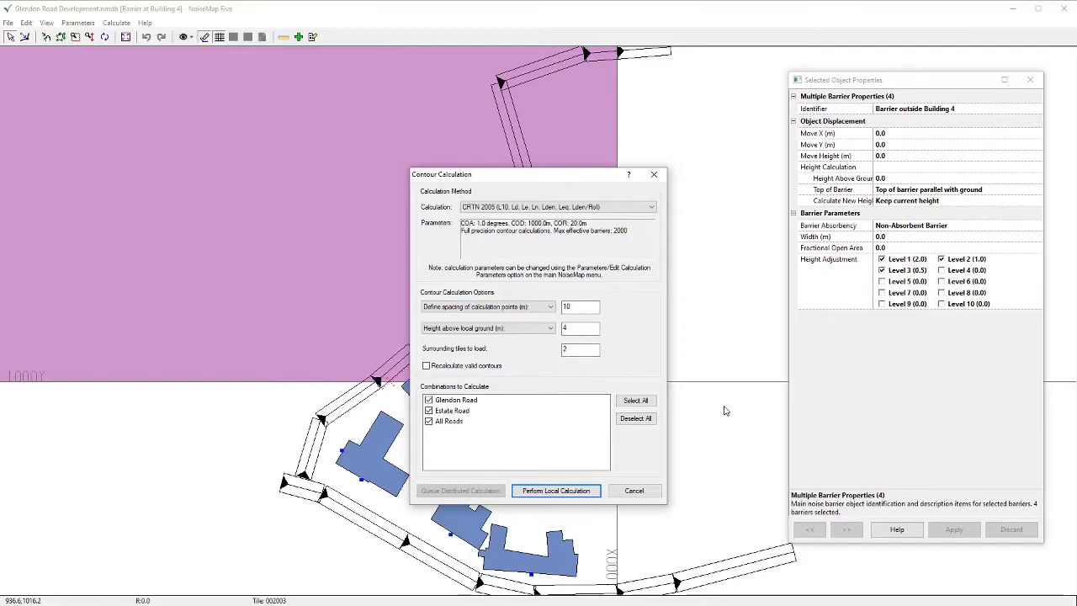
{"action": "left_click", "coordinate": [556, 491]}
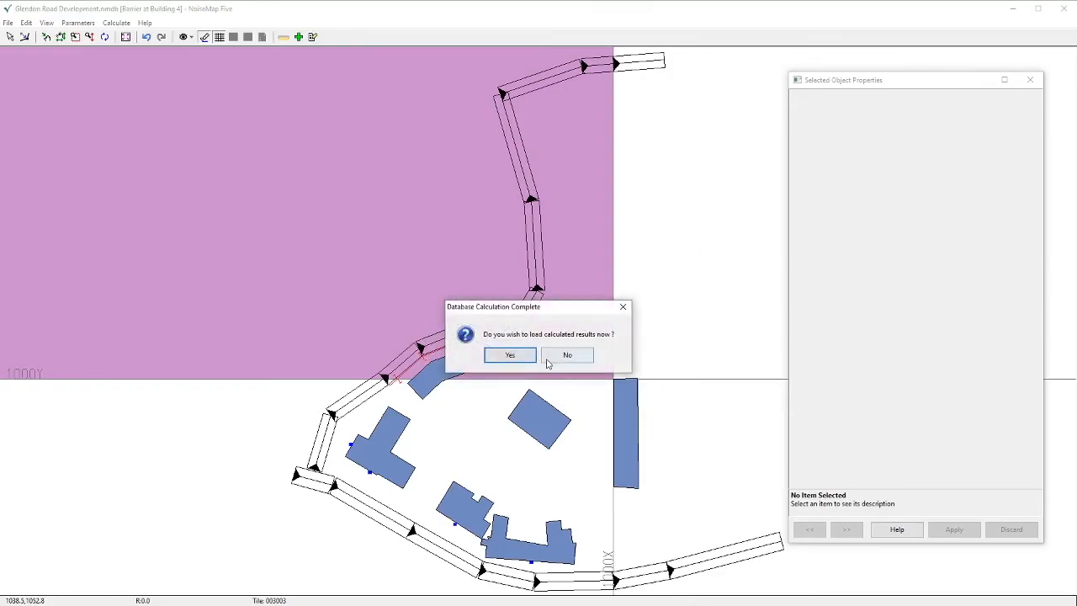
- Load the calculated All Roads contour for the Barrier at Building 4 scenario and arrange the dialogs clear of the map
{"action": "left_click", "coordinate": [515, 354]}
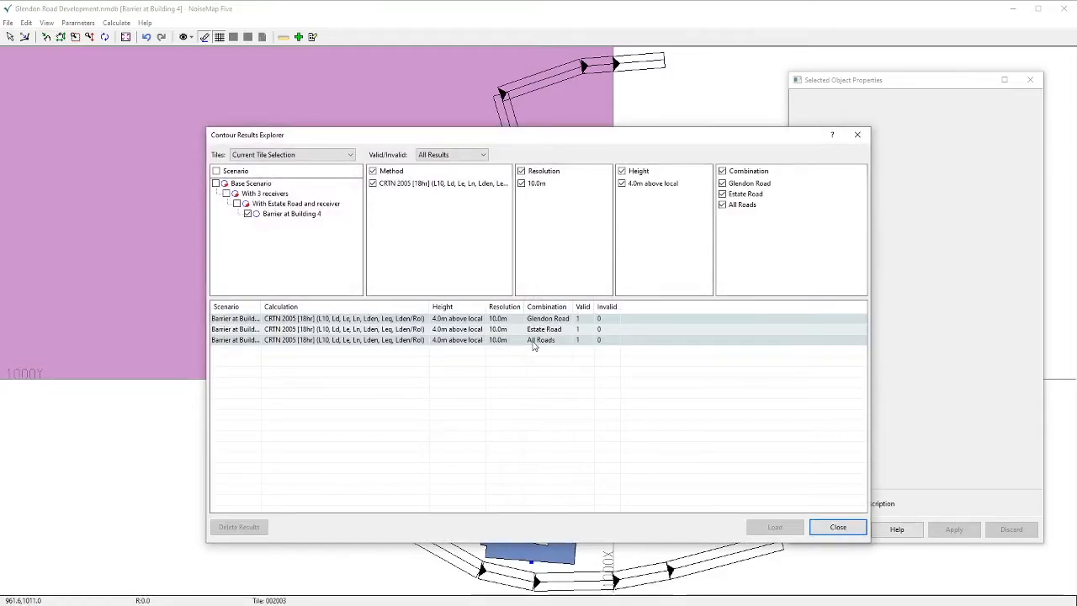
{"action": "left_click", "coordinate": [533, 344]}
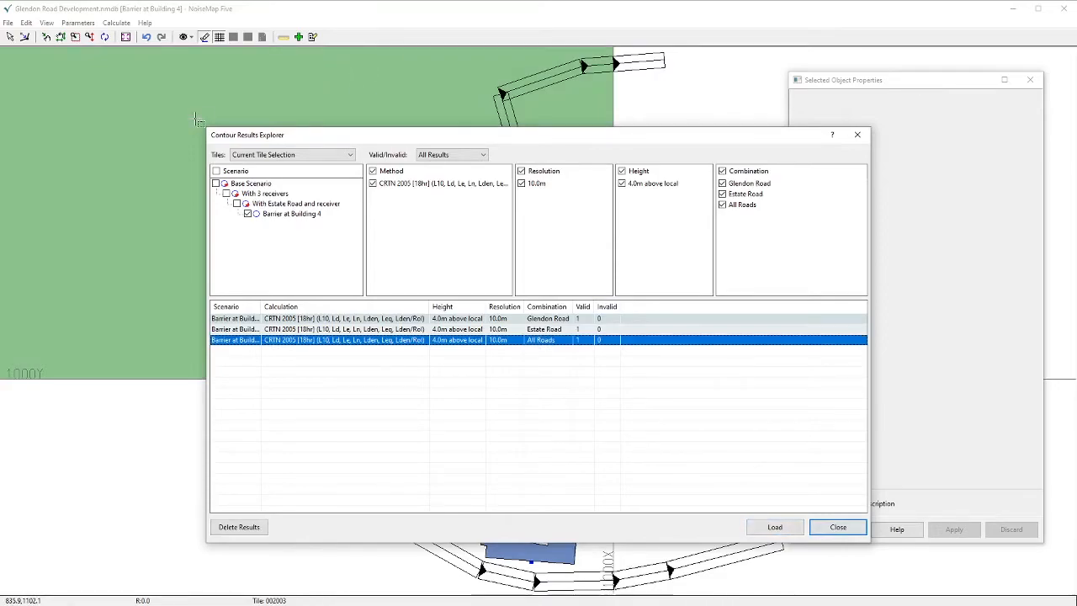
{"action": "left_click_drag", "start_coordinate": [304, 145], "coordinate": [394, 410]}
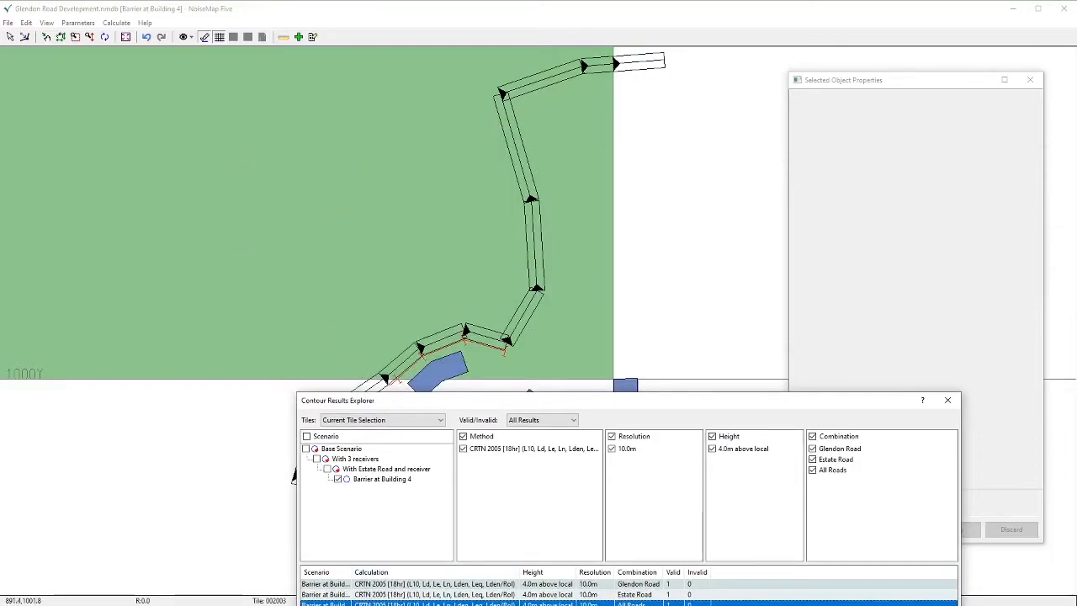
{"action": "left_click_drag", "start_coordinate": [588, 401], "coordinate": [605, 186]}
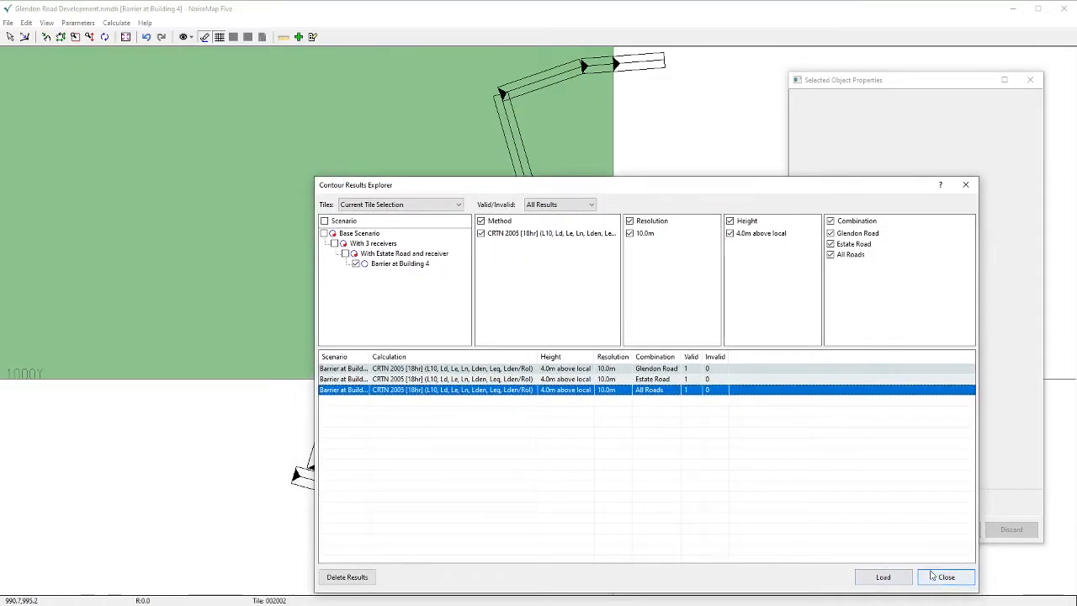
{"action": "left_click", "coordinate": [883, 577]}
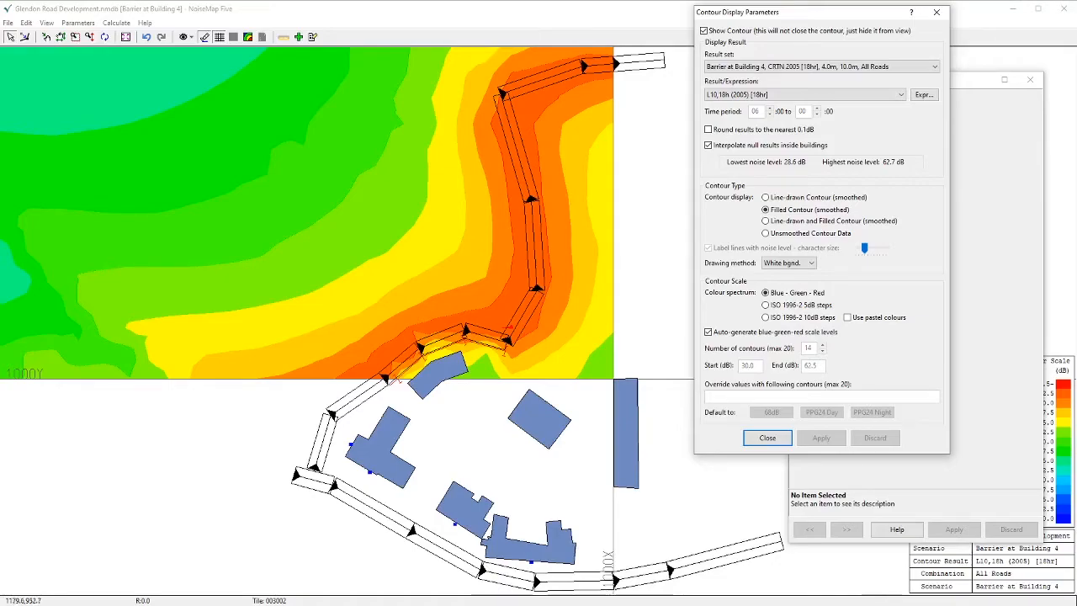
{"action": "left_click", "coordinate": [979, 84]}
{"action": "left_click_drag", "start_coordinate": [922, 84], "coordinate": [828, 106]}
{"action": "left_click", "coordinate": [842, 14]}
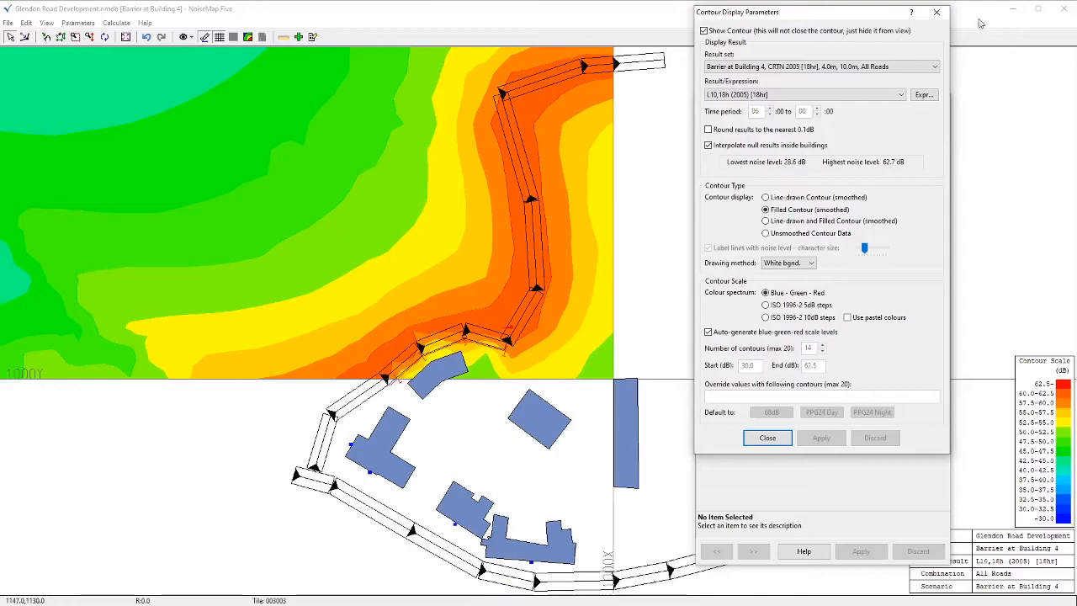
- Select all four barriers outside Building 4, disable their Level 3 (0.5) height adjustment and apply the change
{"action": "left_click", "coordinate": [415, 366]}
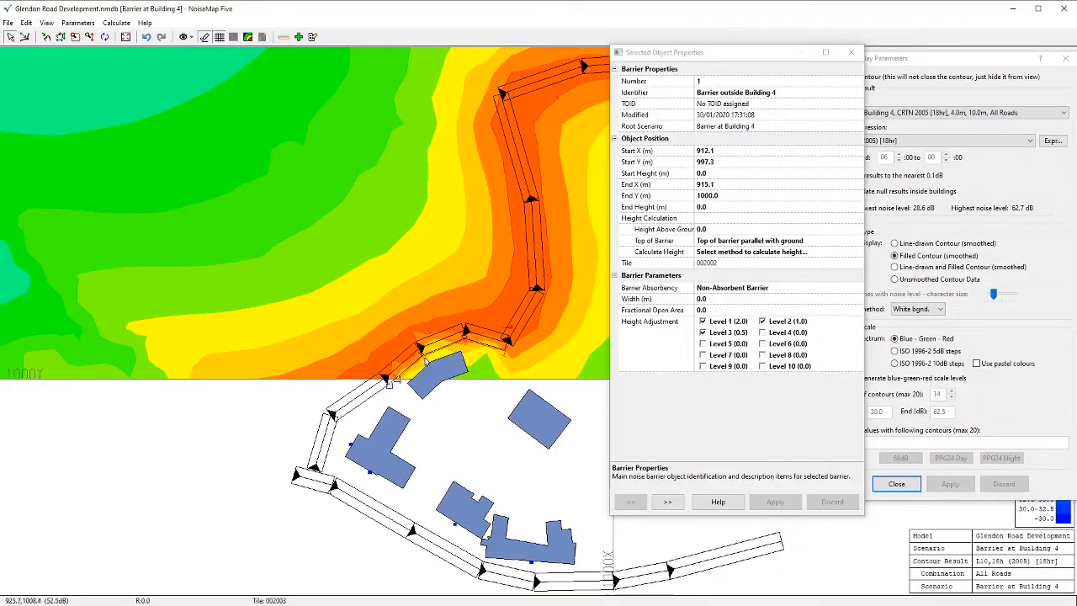
{"action": "left_click", "coordinate": [436, 356]}
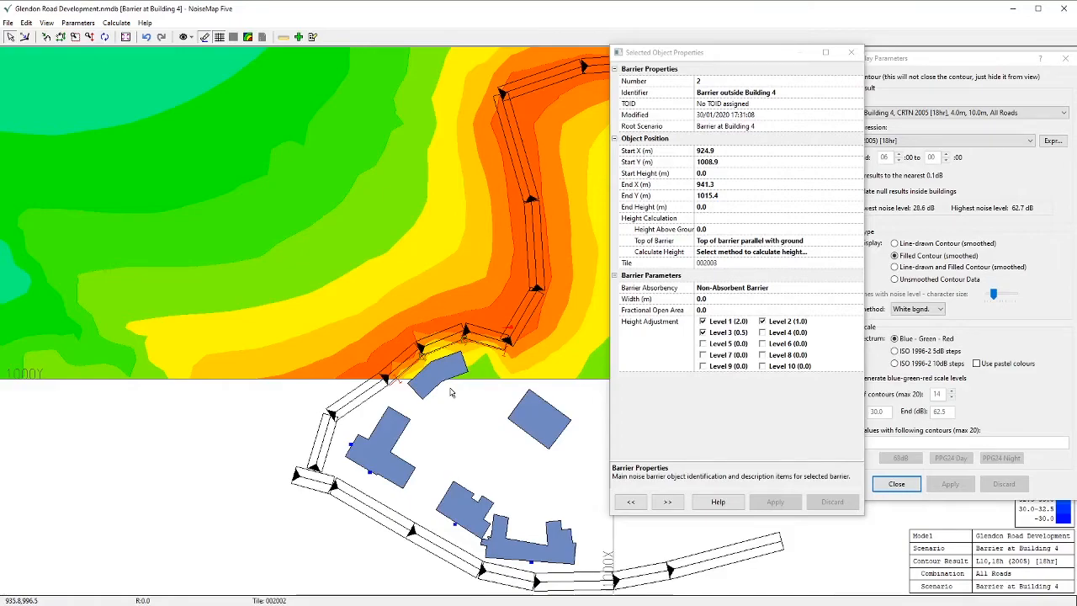
{"action": "key", "text": "ctrl+a"}
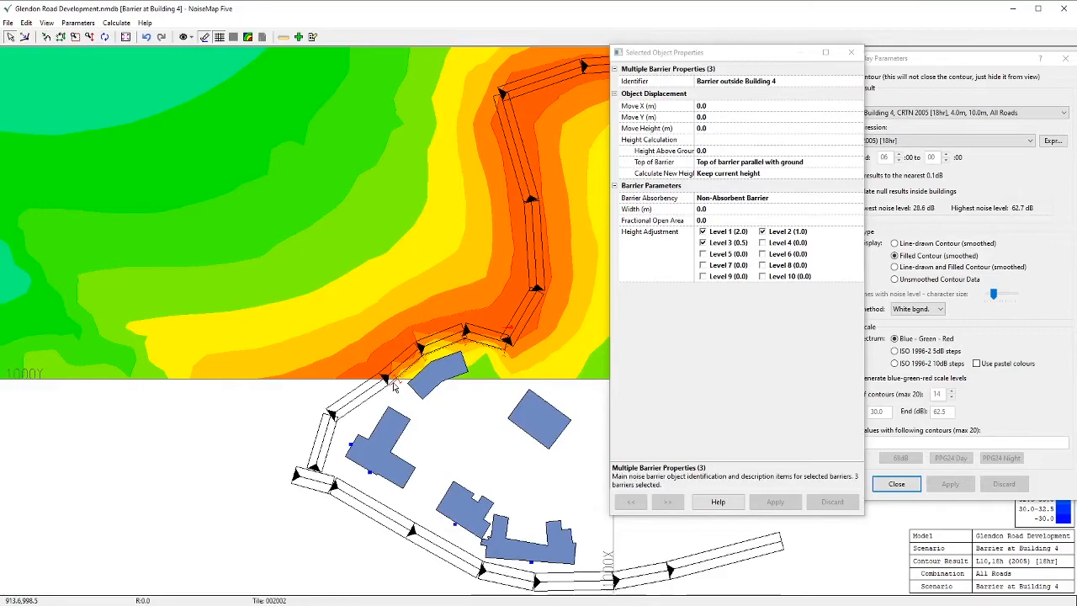
{"action": "left_click", "coordinate": [393, 385], "text": "ctrl"}
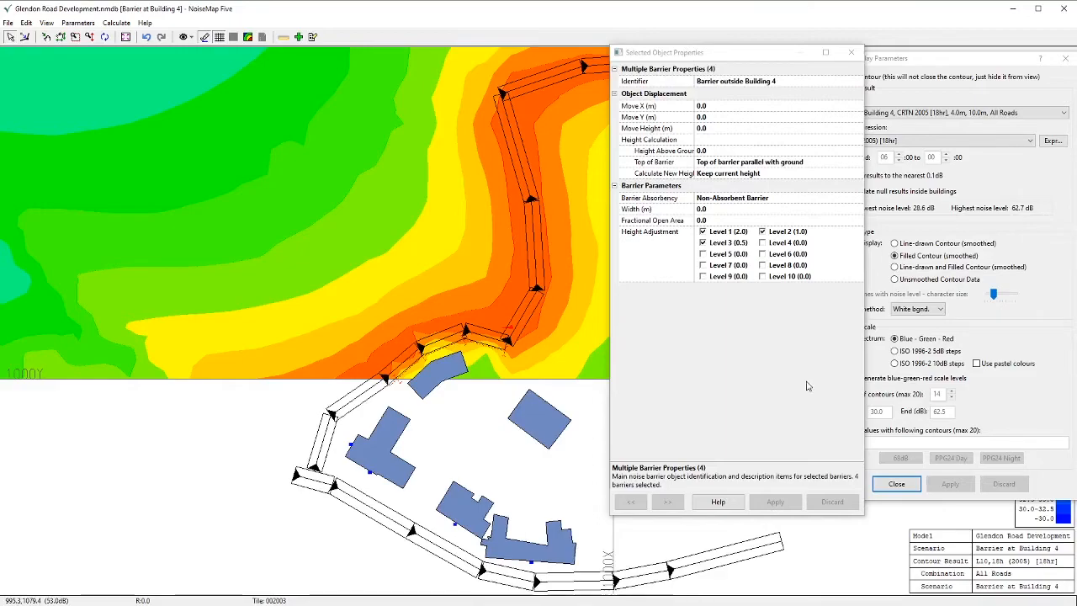
{"action": "left_click", "coordinate": [703, 244]}
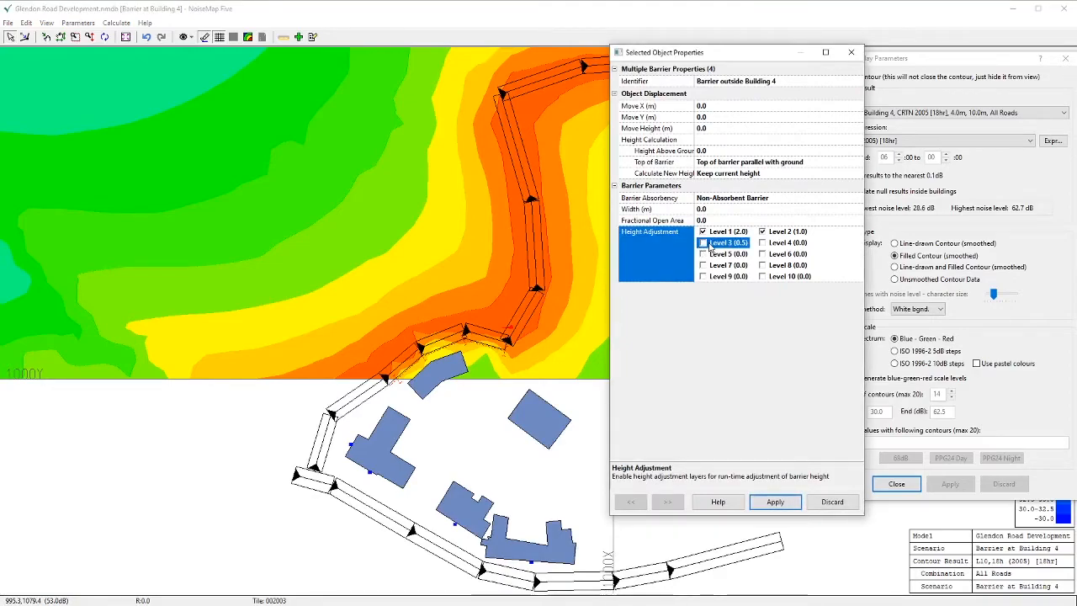
{"action": "left_click", "coordinate": [775, 502]}
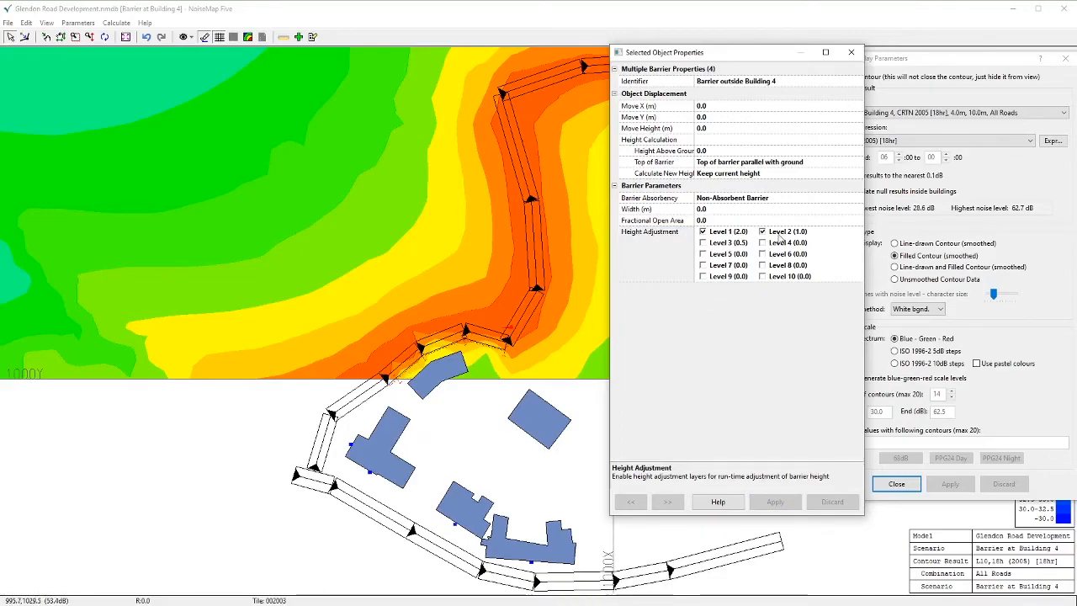
- Try to calculate the database contours with the edited barriers
{"action": "left_click", "coordinate": [116, 23]}
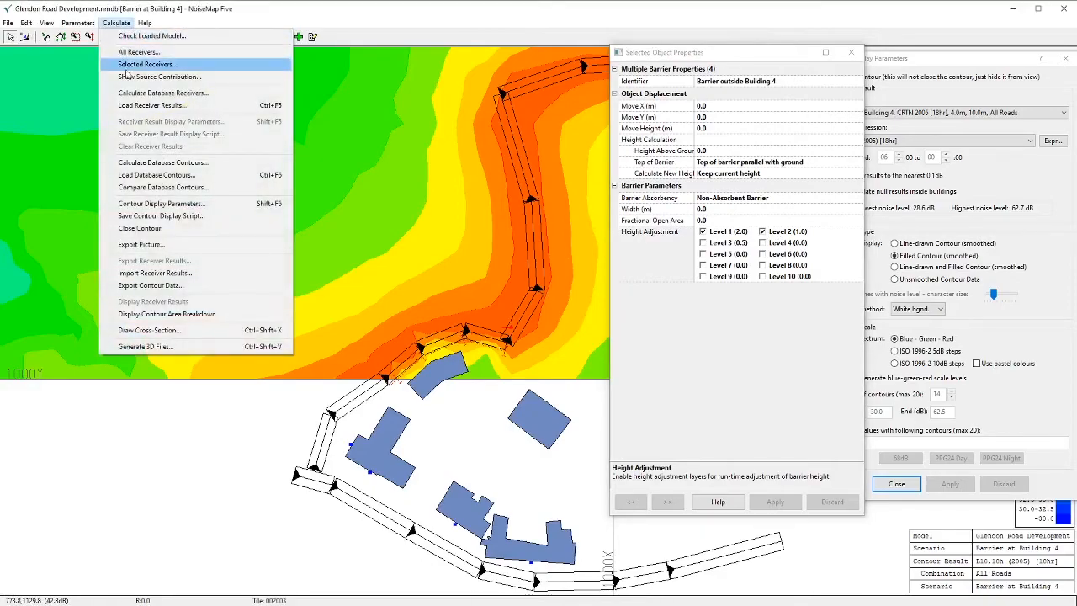
{"action": "left_click", "coordinate": [157, 163]}
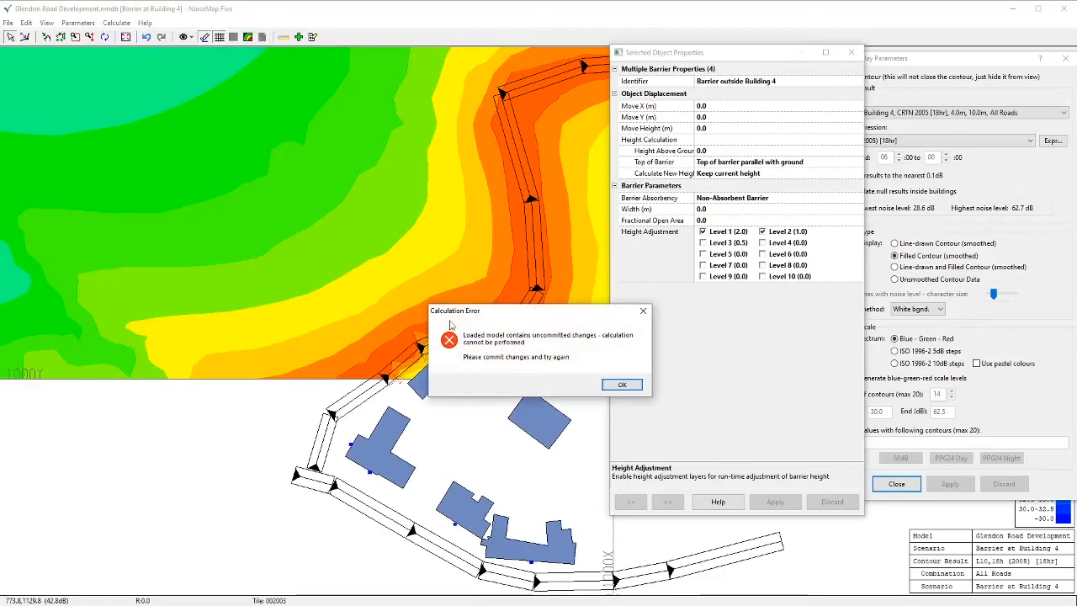
{"action": "left_click", "coordinate": [622, 385]}
- Commit the barrier height adjustment change to the current scenario, Barrier at Building 4
{"action": "left_click", "coordinate": [7, 23]}
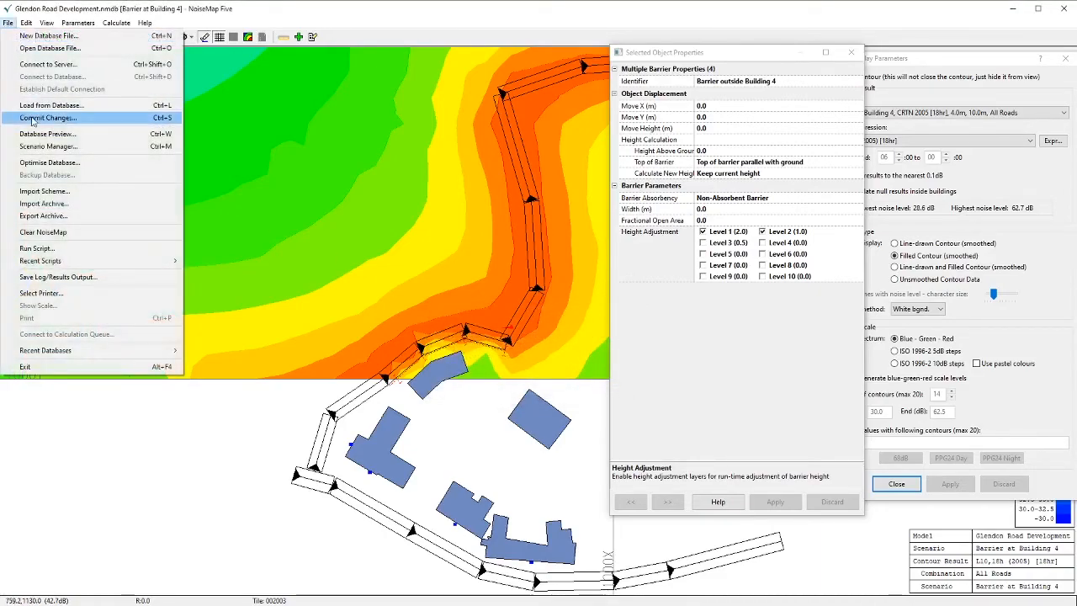
{"action": "left_click", "coordinate": [28, 118]}
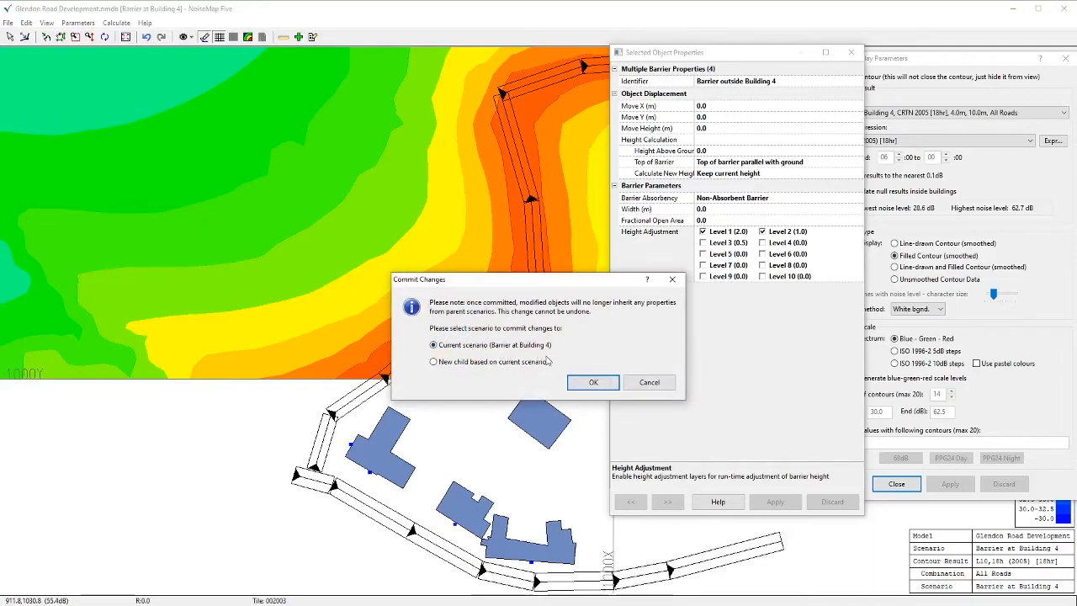
{"action": "left_click", "coordinate": [579, 384]}
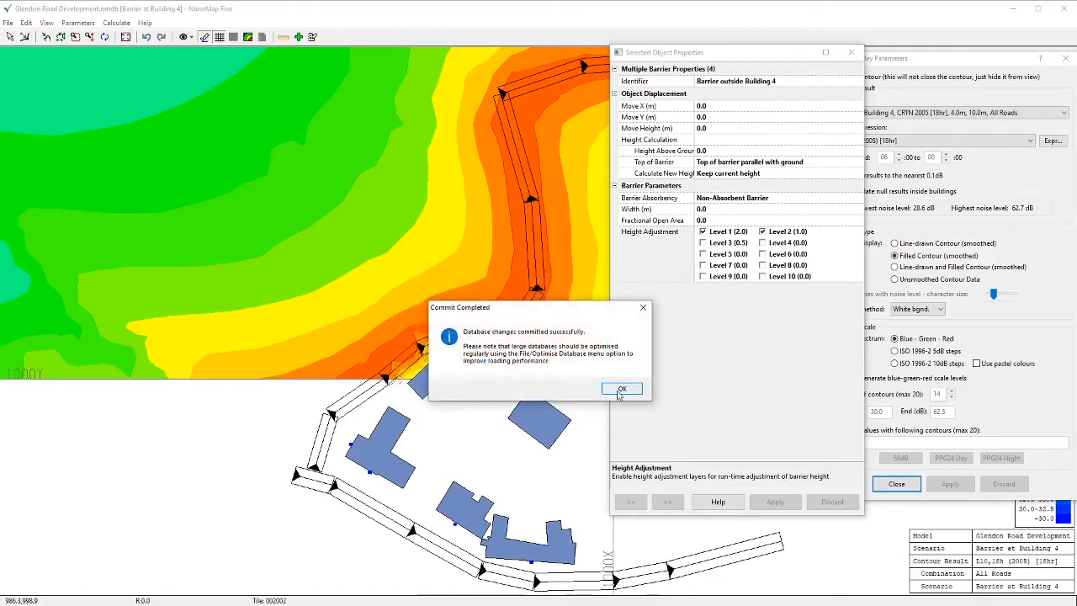
{"action": "left_click", "coordinate": [621, 390]}
- Close the loaded contours and recalculate tile 002003 locally for the Glendon Road, Estate Road and All Roads combinations
{"action": "left_click", "coordinate": [116, 24]}
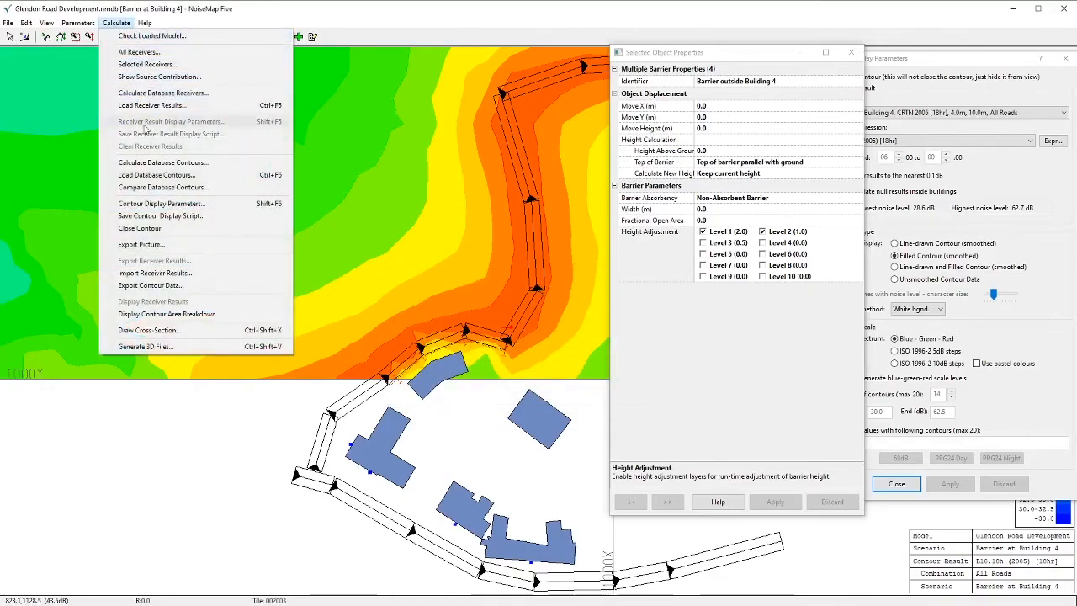
{"action": "left_click", "coordinate": [152, 164]}
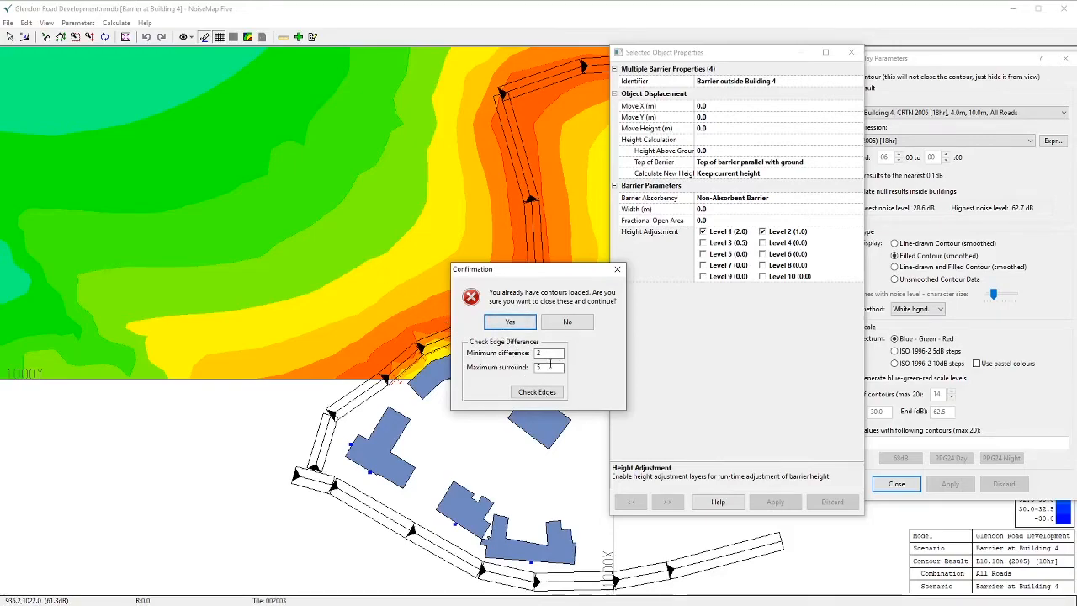
{"action": "left_click", "coordinate": [510, 324]}
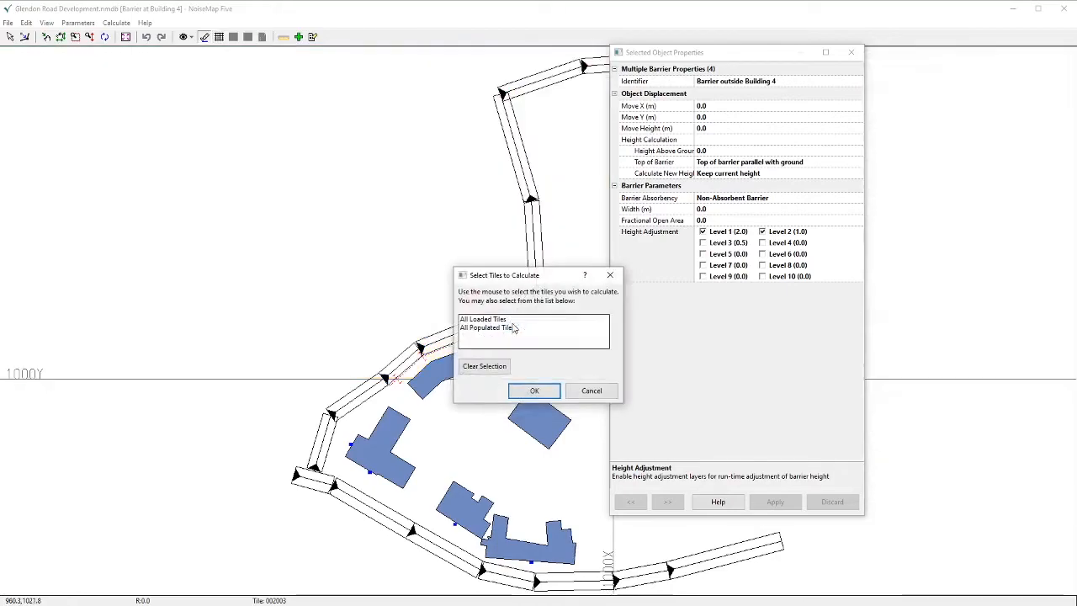
{"action": "left_click", "coordinate": [274, 243]}
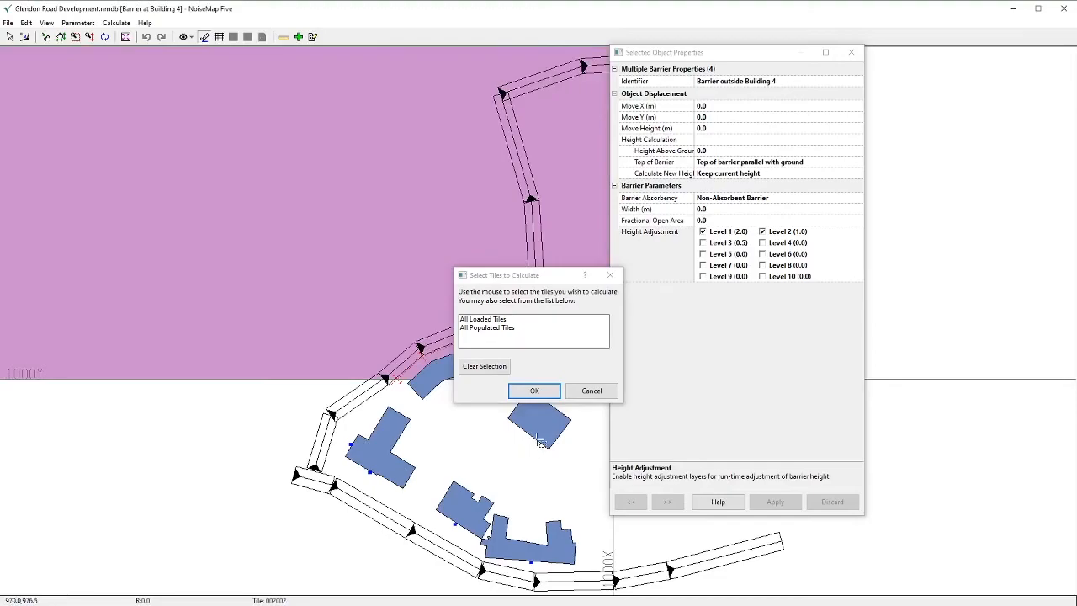
{"action": "left_click", "coordinate": [534, 393]}
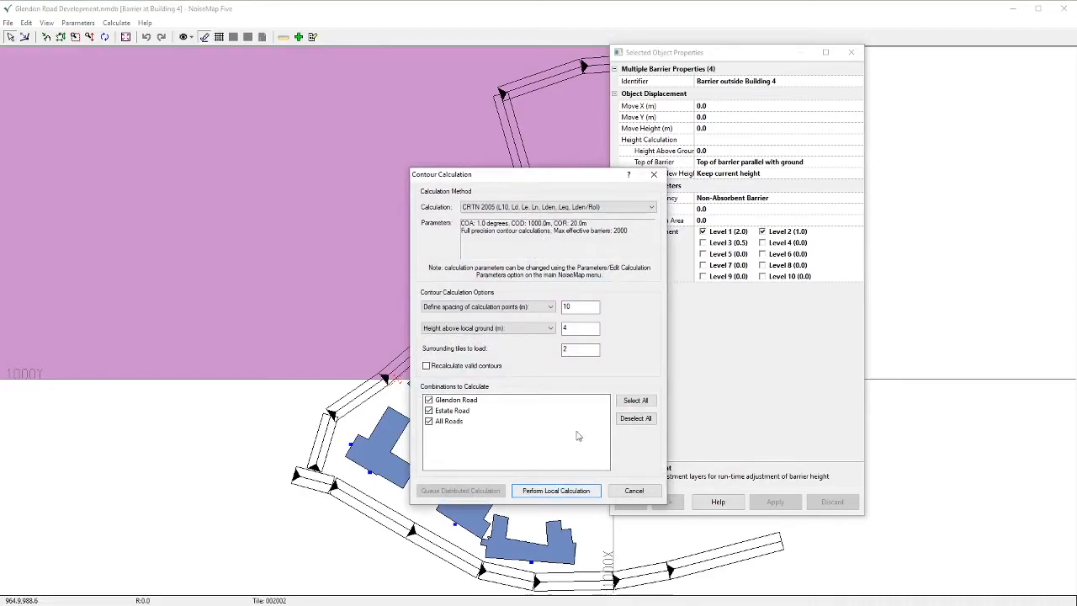
{"action": "left_click", "coordinate": [566, 493]}
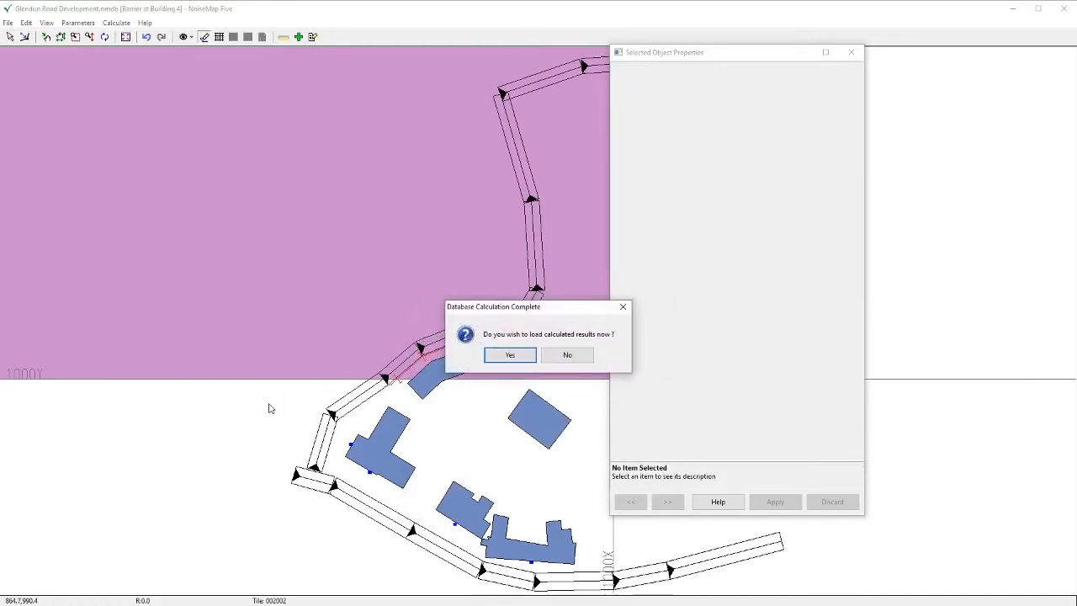
- Load the recalculated All Roads contour and move its display parameters dialog away from the contour scale
{"action": "left_click", "coordinate": [507, 356]}
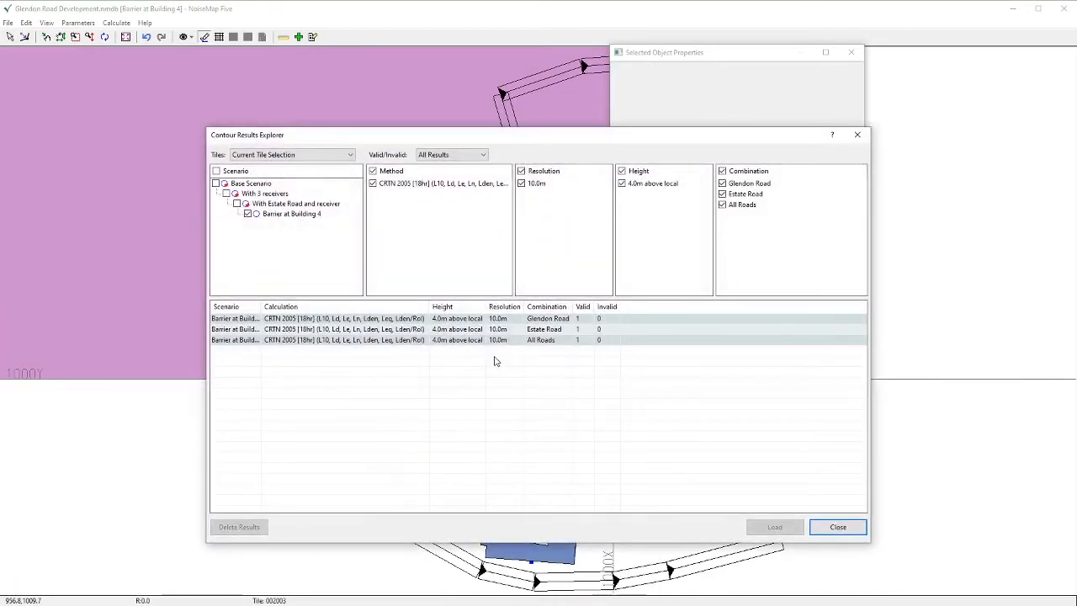
{"action": "left_click", "coordinate": [493, 340]}
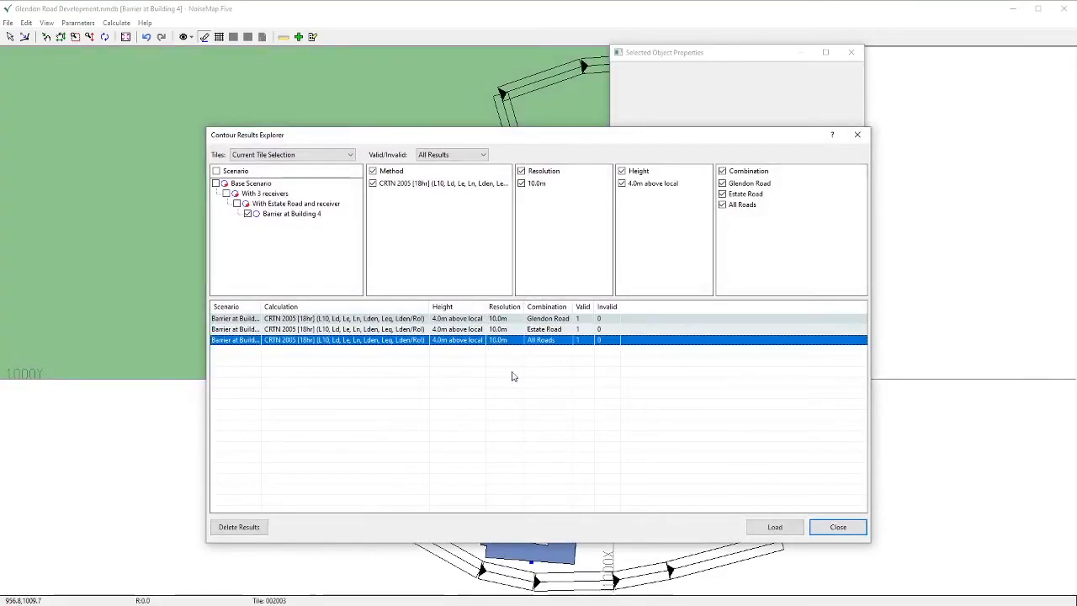
{"action": "left_click", "coordinate": [773, 527]}
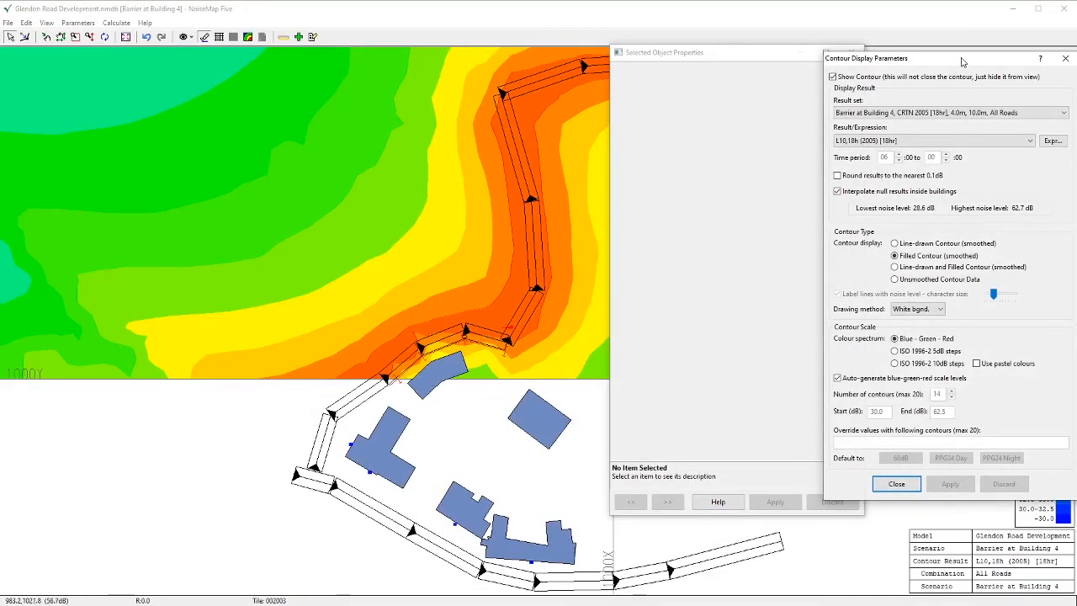
{"action": "left_click_drag", "start_coordinate": [963, 61], "coordinate": [756, 48]}
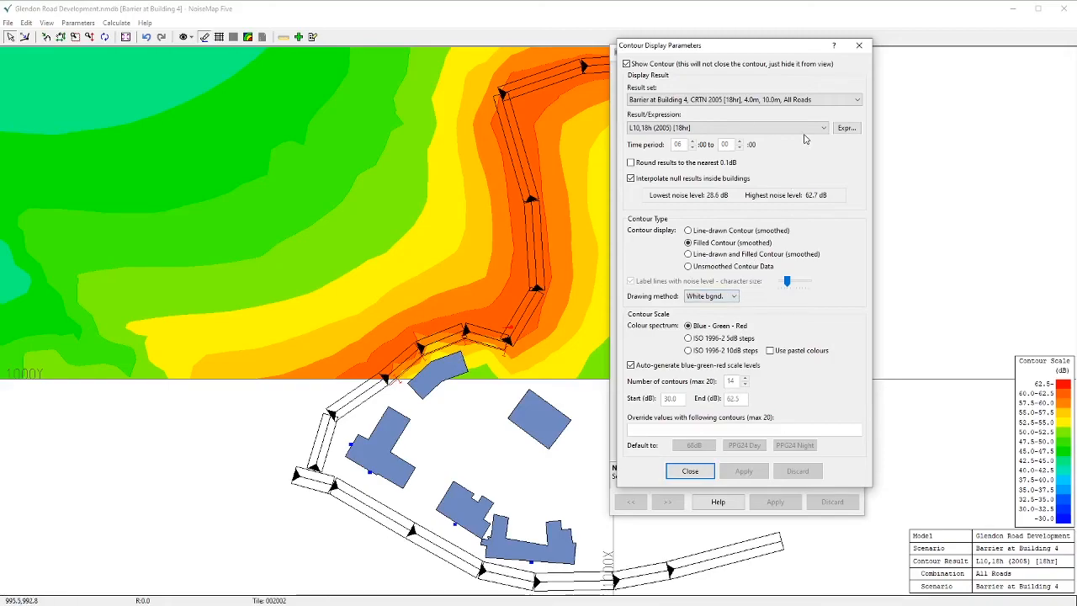
{"action": "mouse_move", "coordinate": [750, 49]}
{"action": "left_mouse_down"}
{"action": "mouse_move", "coordinate": [926, 46]}
{"action": "mouse_move", "coordinate": [739, 50]}
{"action": "left_mouse_up"}
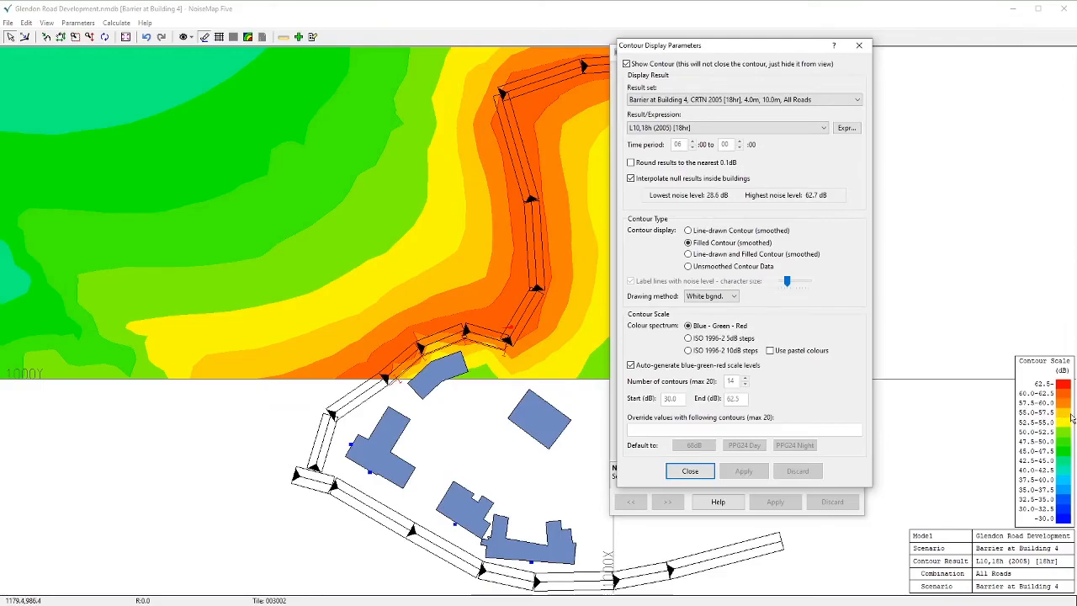